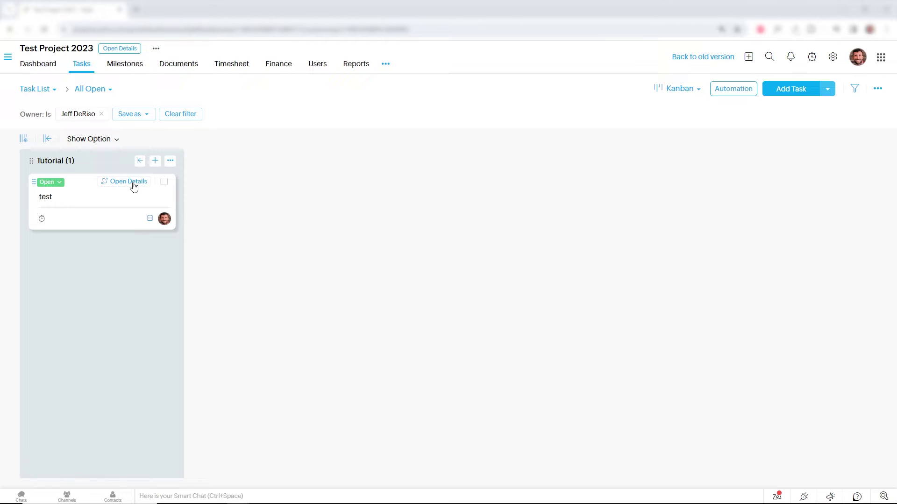
Step: Open the test task's details and review its status options, subtasks and dependencies
click(133, 182)
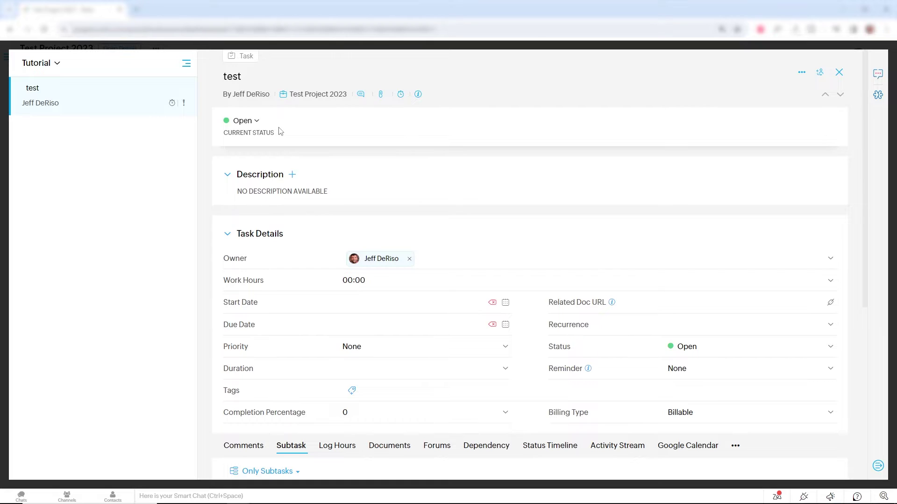
click(255, 121)
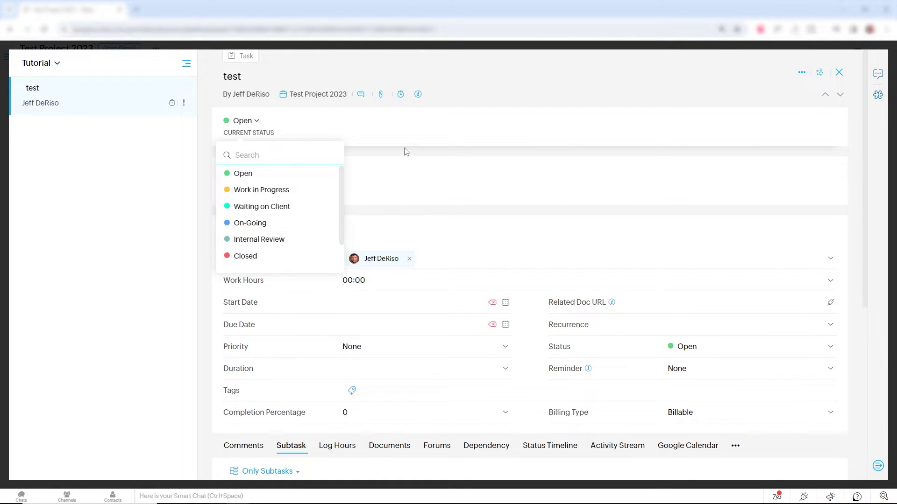
click(405, 133)
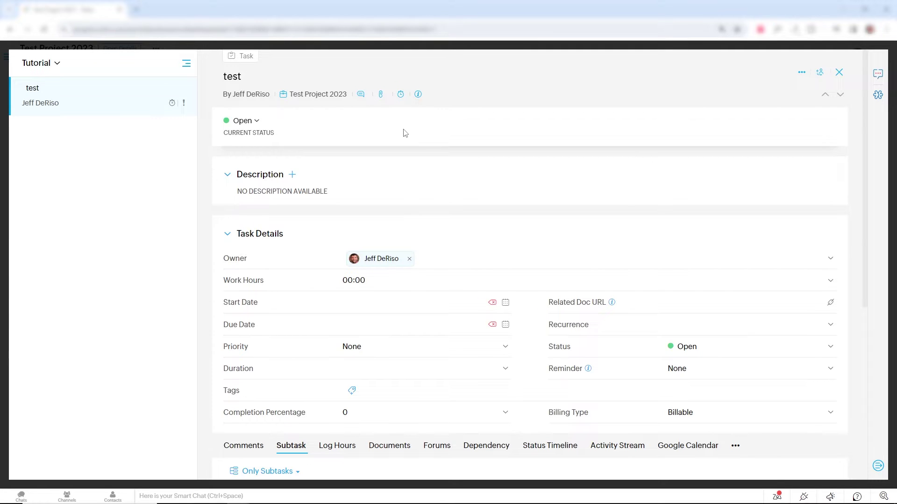
scroll(425, 174, down, 3)
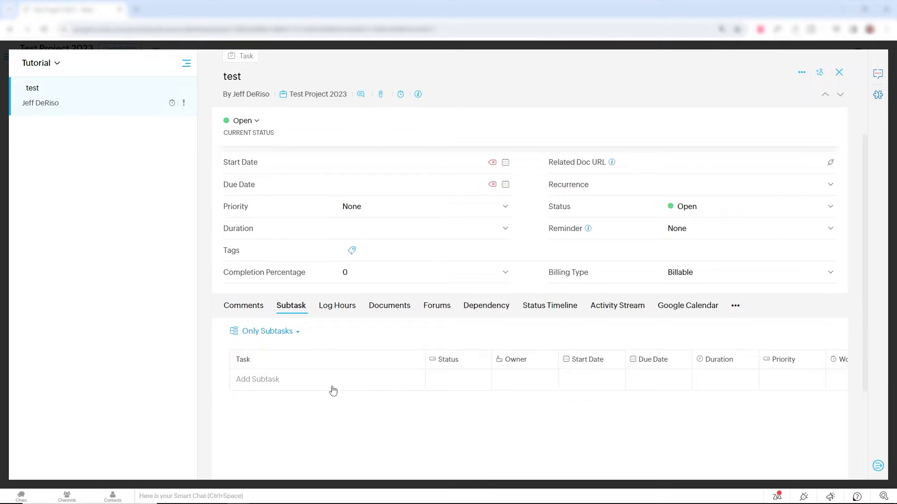
click(479, 309)
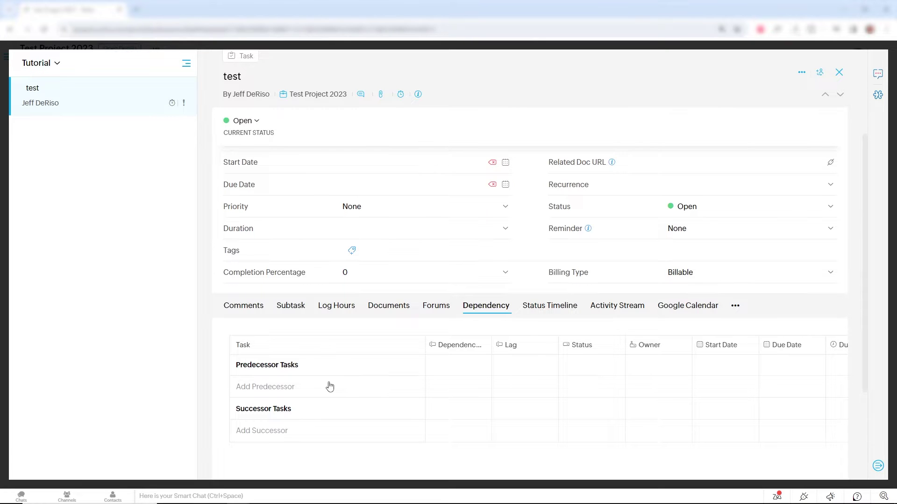
scroll(330, 387, up, 3)
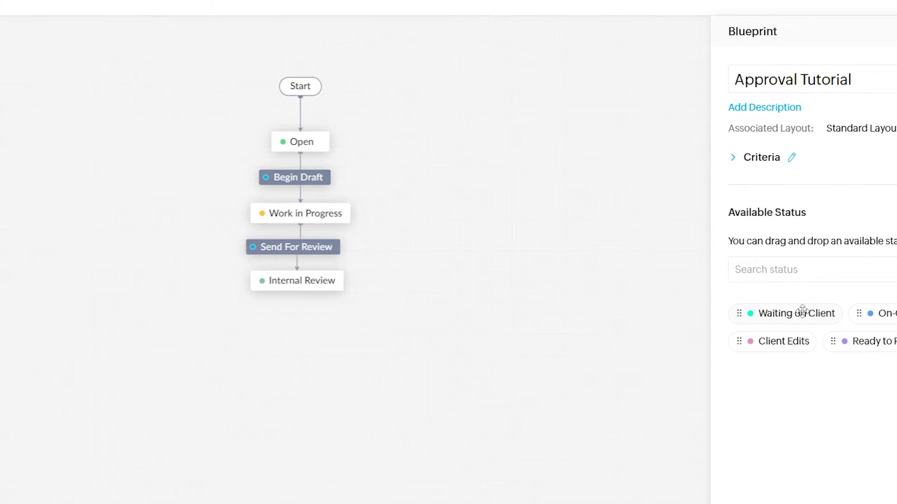
Step: Add the Waiting on Client status below Internal Review, connect it to Ready to Publish and Client Edits, and select the Send to Client transition
drag(802, 312, 312, 333)
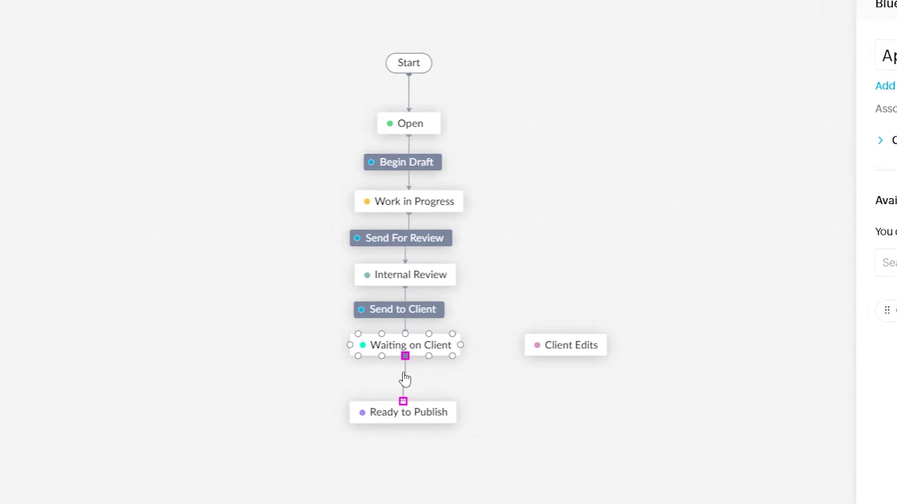
drag(405, 379, 403, 401)
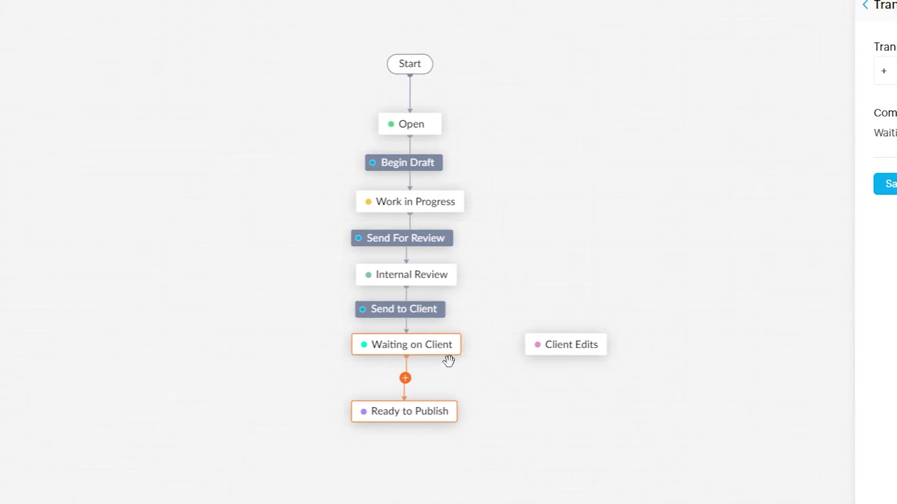
drag(461, 345, 526, 344)
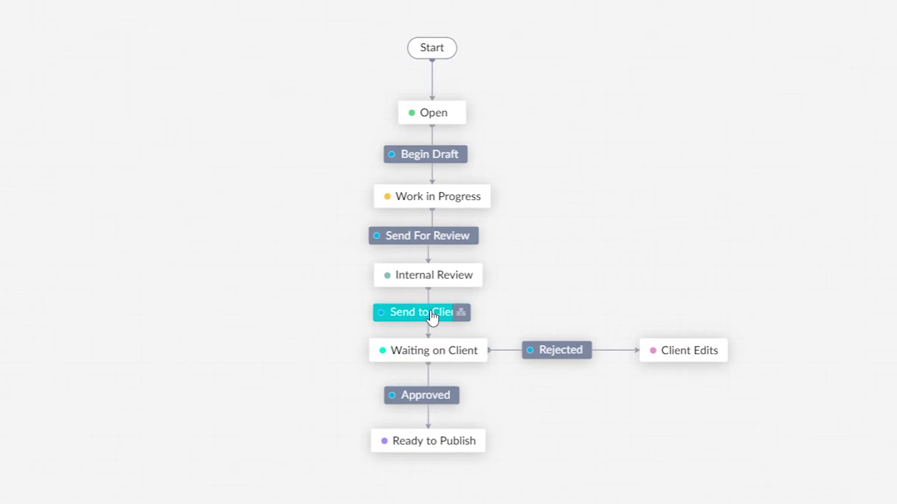
click(432, 319)
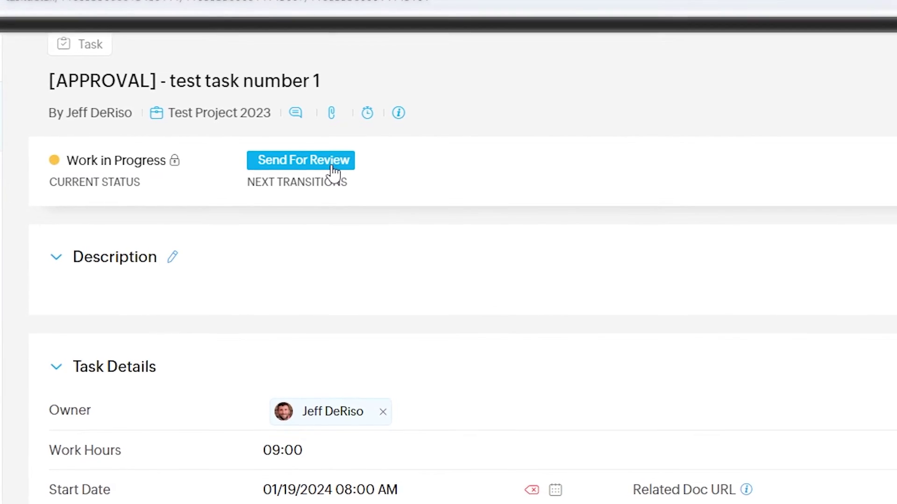
Step: Apply the Send For Review transition to the task "[APPROVAL] - test task number 1"
click(333, 169)
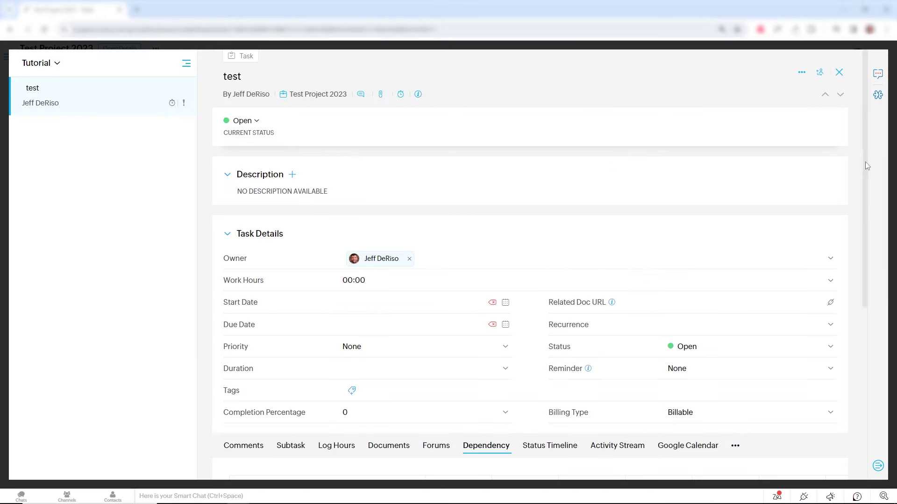
Step: Close the test task and open the Blueprint list in the Task Automation setup
click(838, 75)
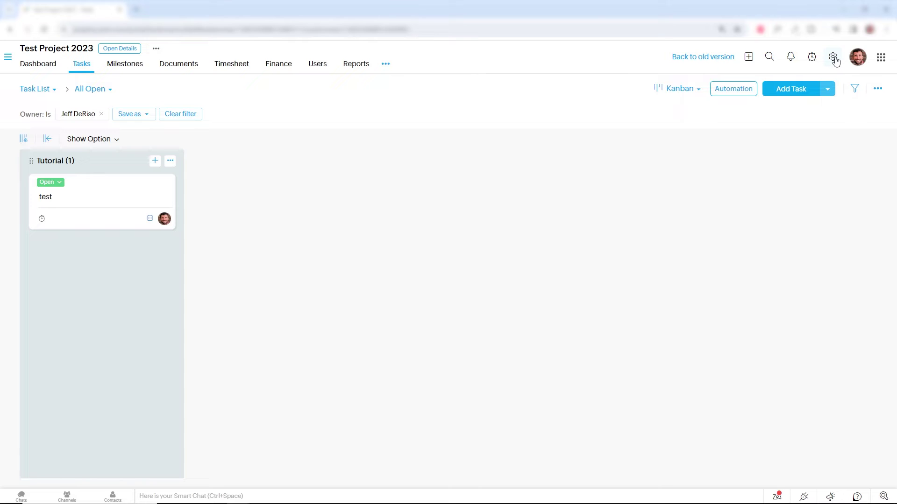
click(834, 57)
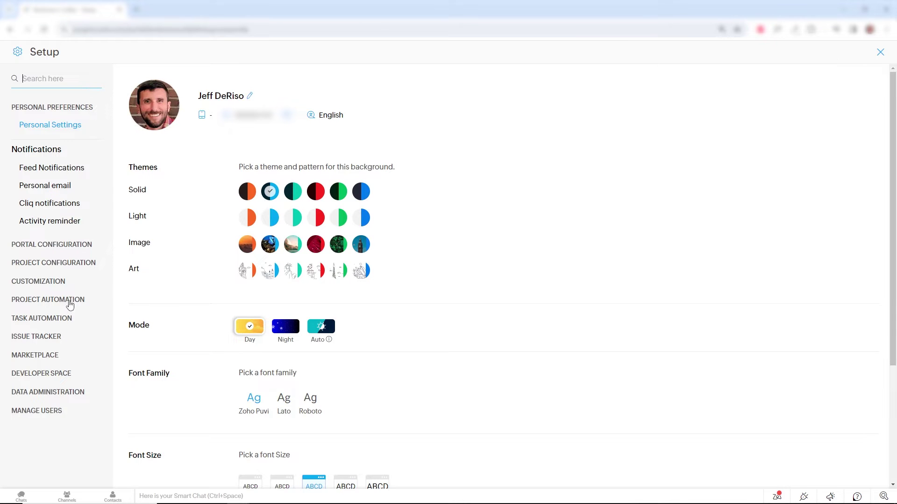
click(58, 321)
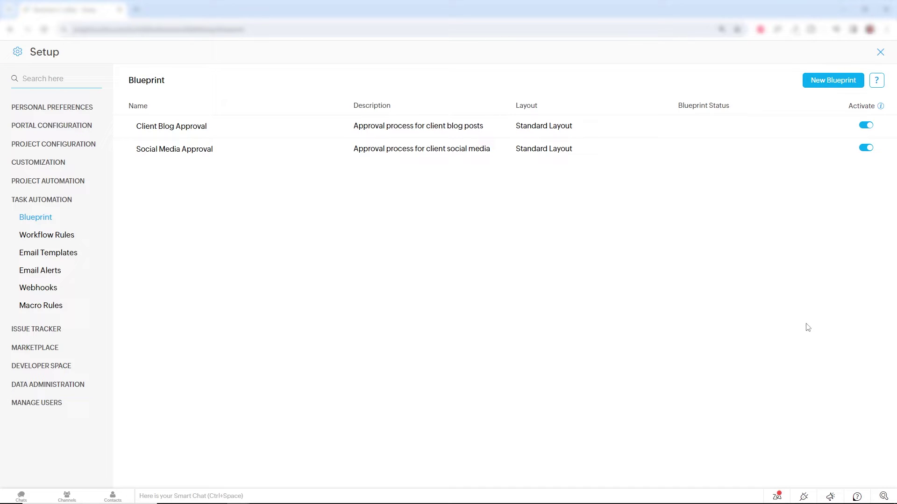
Step: Start a new blueprint named Approval Tutorial that uses the Standard Layout
click(839, 87)
text(Approcs)
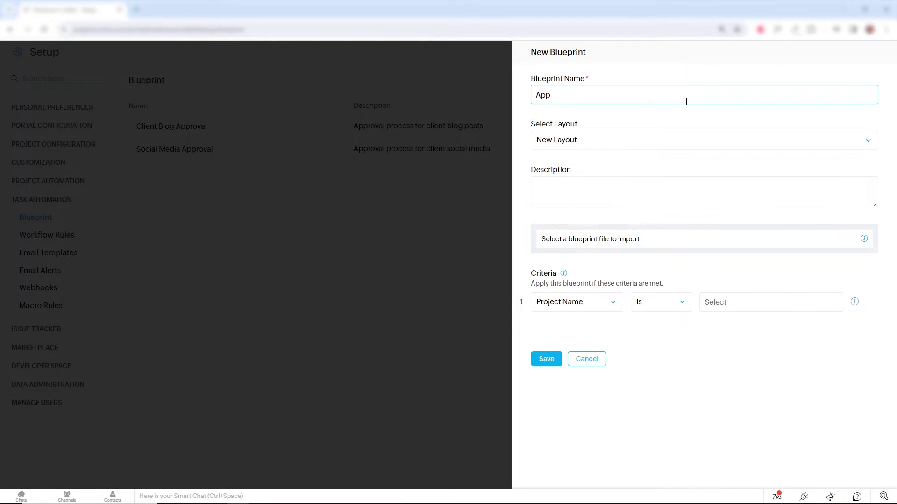
key(BackSpace)
key(BackSpace)
text(val Tutorial)
click(576, 188)
click(600, 147)
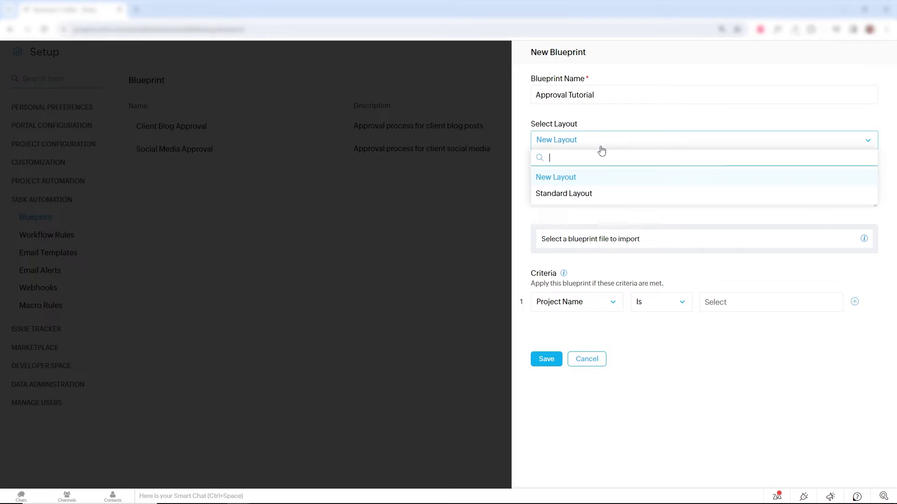
click(580, 194)
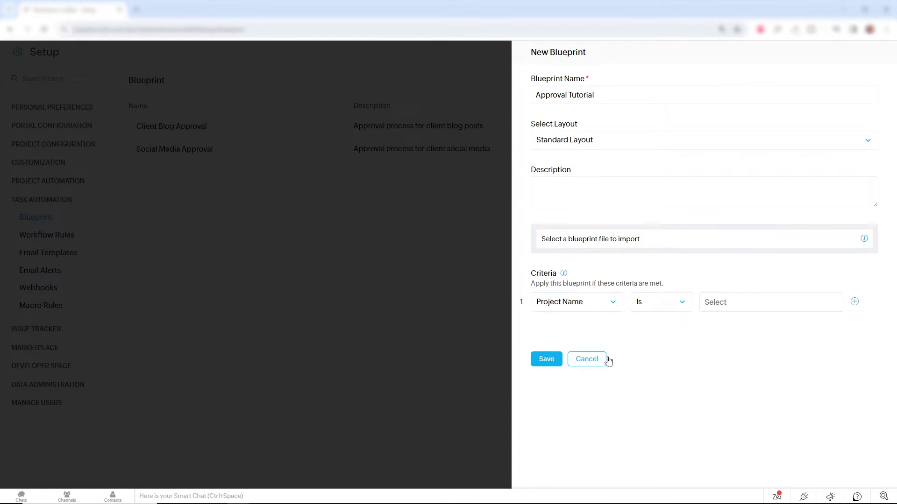
Step: Set the first blueprint criterion to Project Name Is Test Project 2023
click(725, 303)
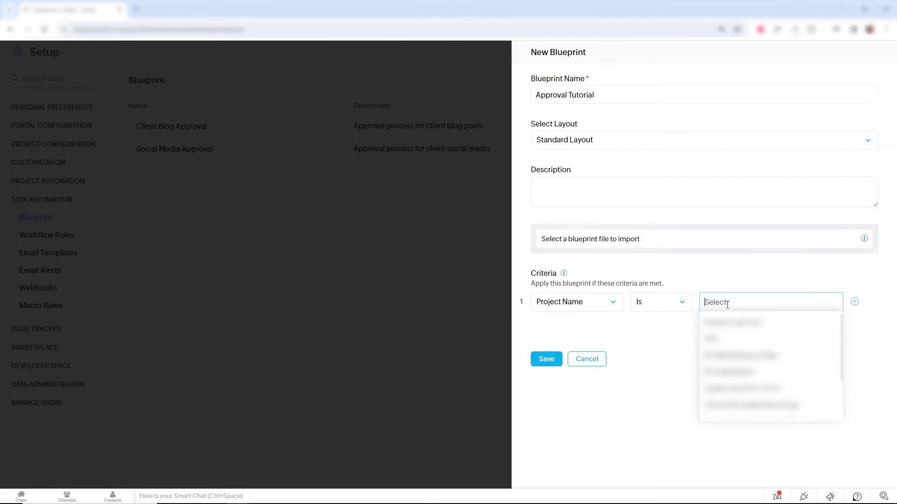
text(tes)
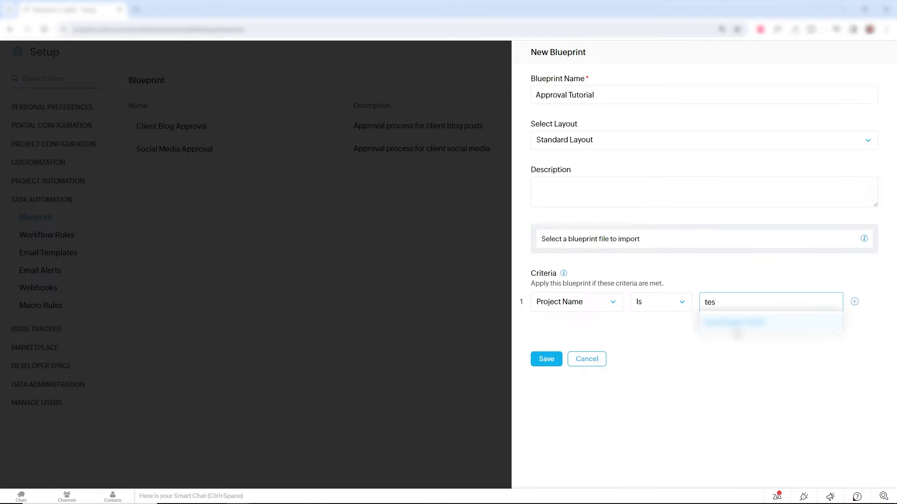
click(735, 323)
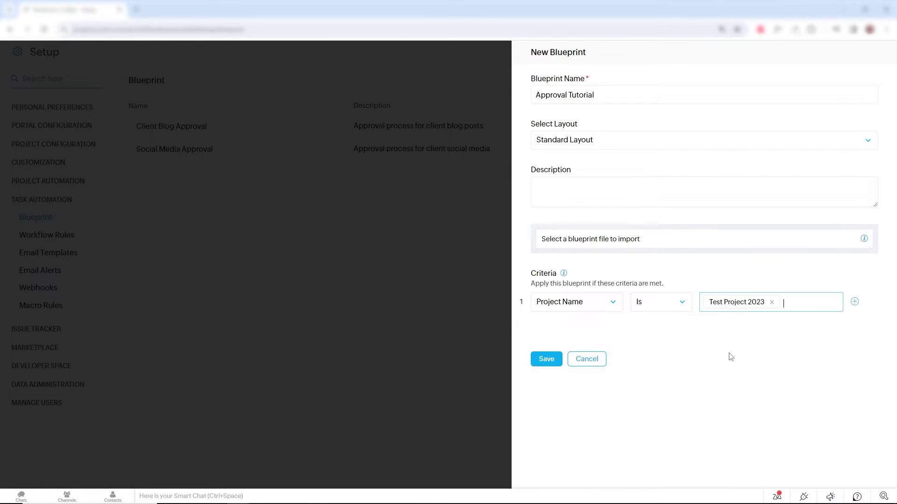
Step: Add a second criterion, Task Name Starts With [APPROVAL], and save the blueprint
click(854, 302)
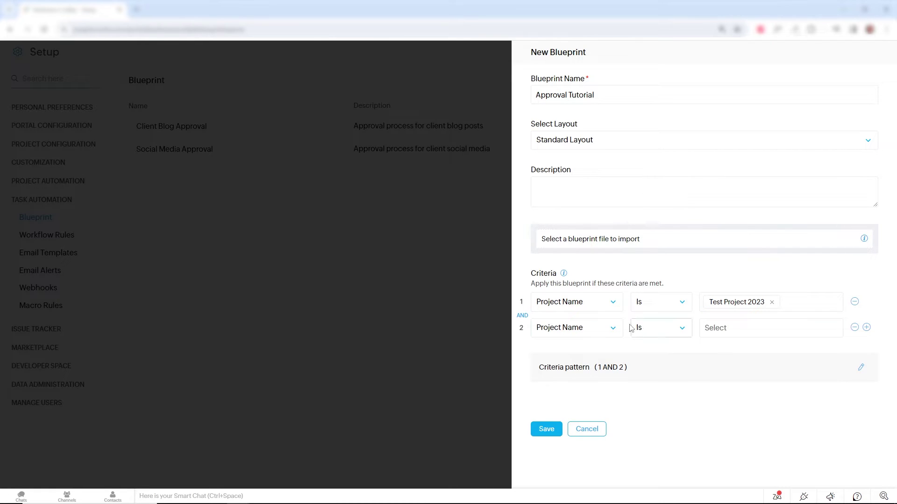
click(608, 336)
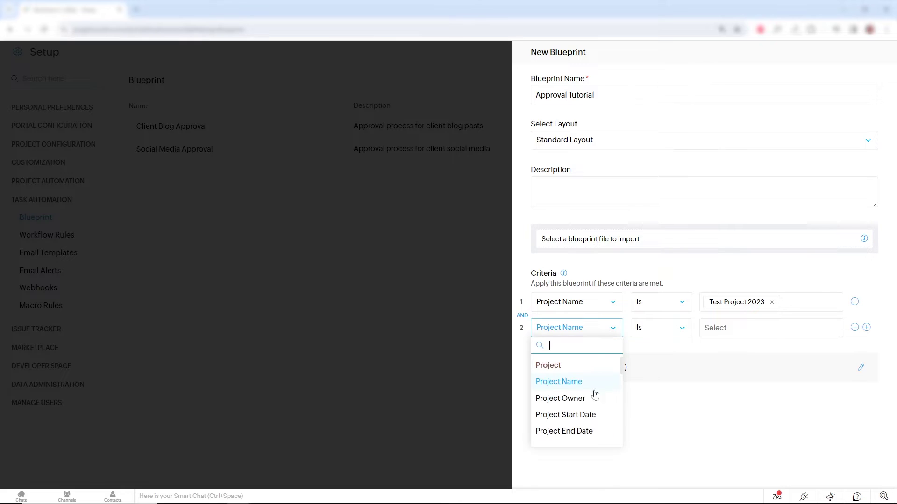
scroll(595, 395, down, 10)
scroll(599, 397, up, 2)
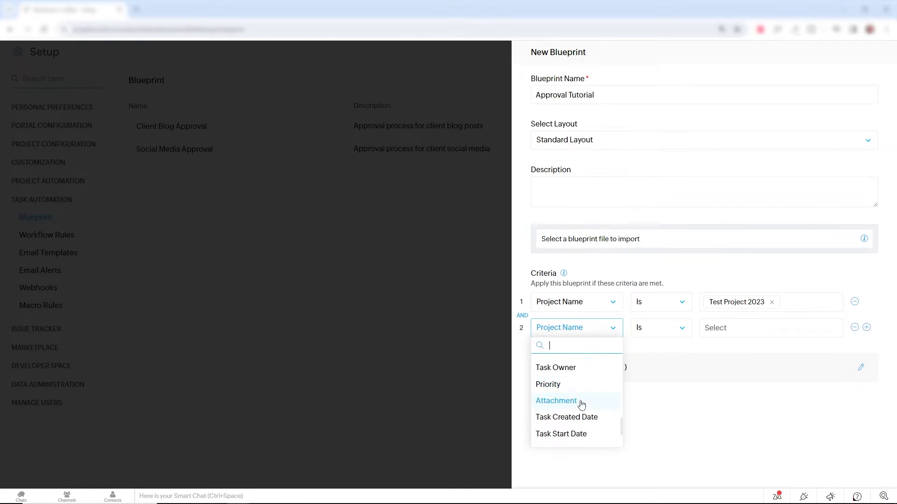
scroll(582, 401, up, 2)
click(577, 369)
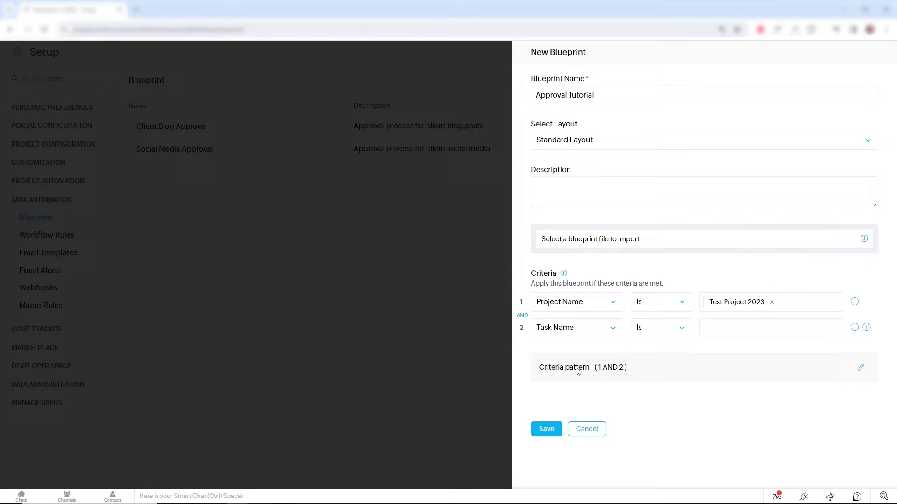
click(672, 333)
scroll(666, 402, down, 1)
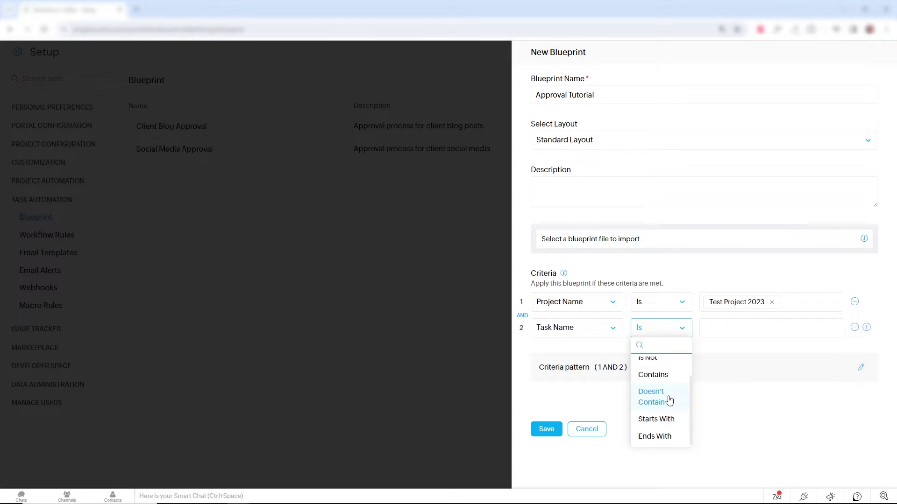
click(654, 419)
click(732, 332)
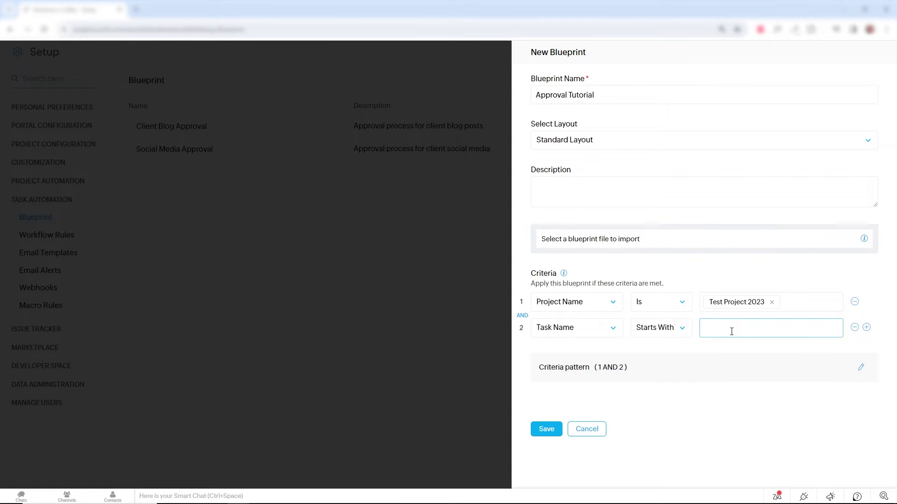
text([APPROVAL])
click(548, 433)
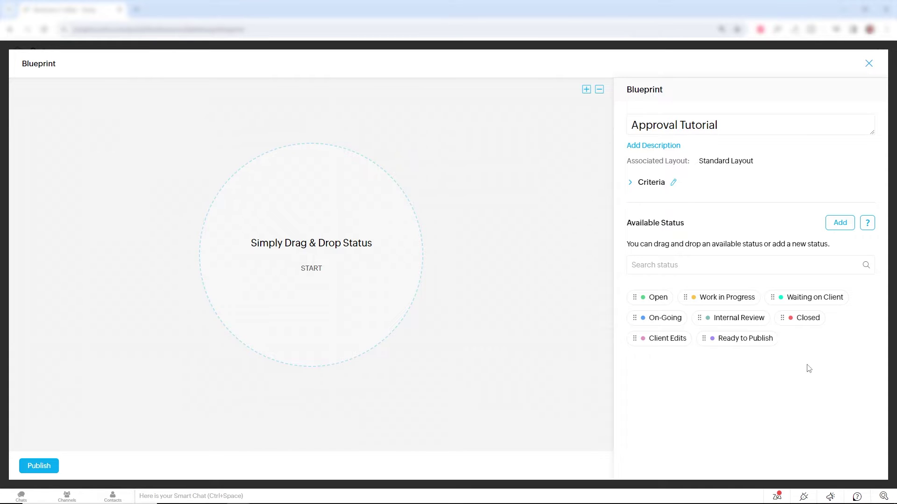
Step: Place the Open and Work in Progress statuses on the blueprint canvas and connect Open to Work in Progress
drag(658, 299, 318, 171)
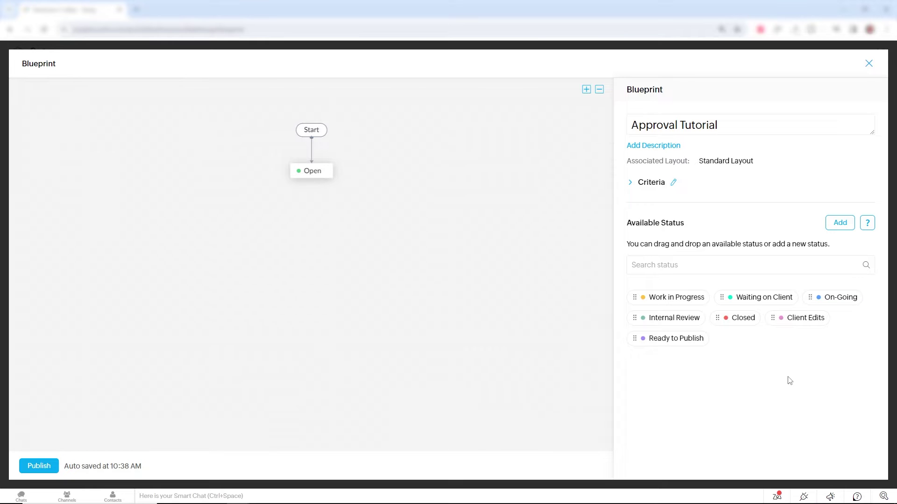
drag(677, 297, 324, 223)
click(313, 176)
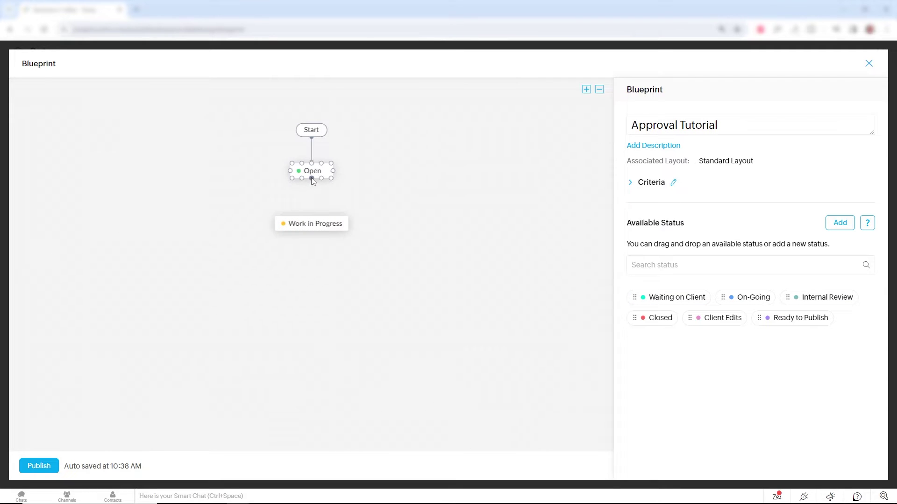
drag(311, 178, 314, 221)
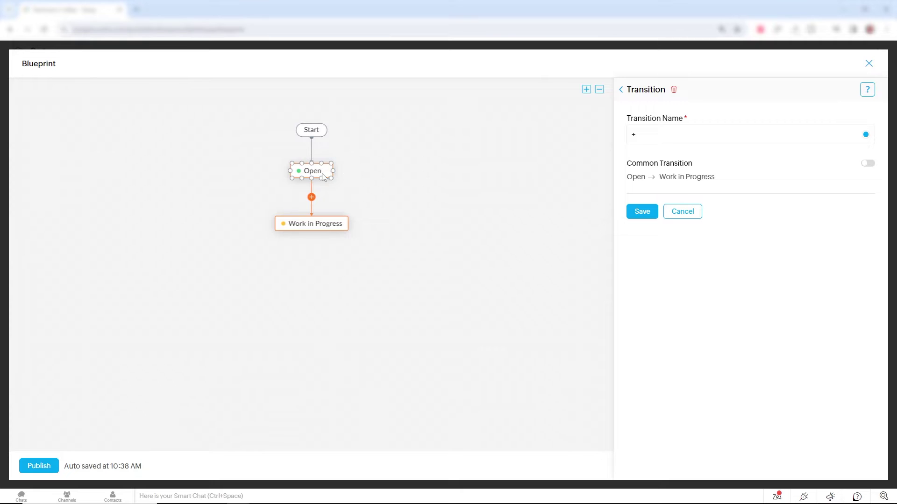
Step: Name the transition from Open to Work in Progress "Begin Draft" and save it
click(313, 226)
click(313, 200)
text(bEGIN)
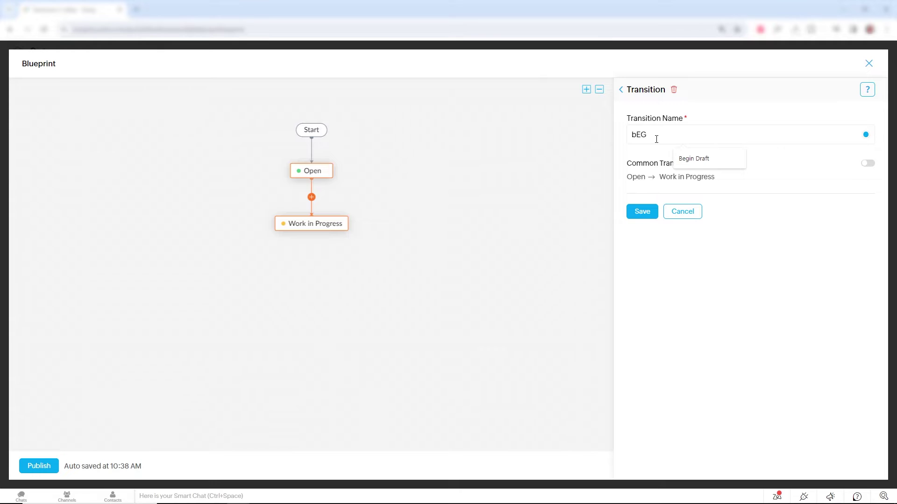
click(720, 166)
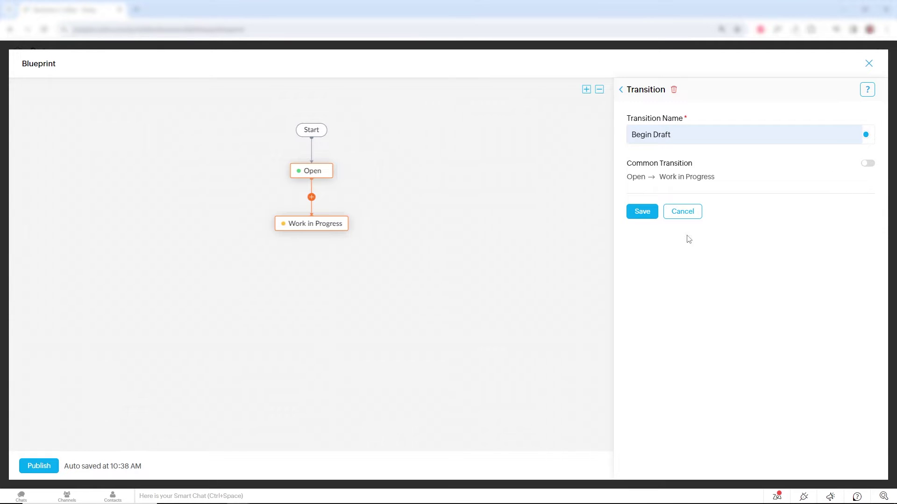
click(642, 212)
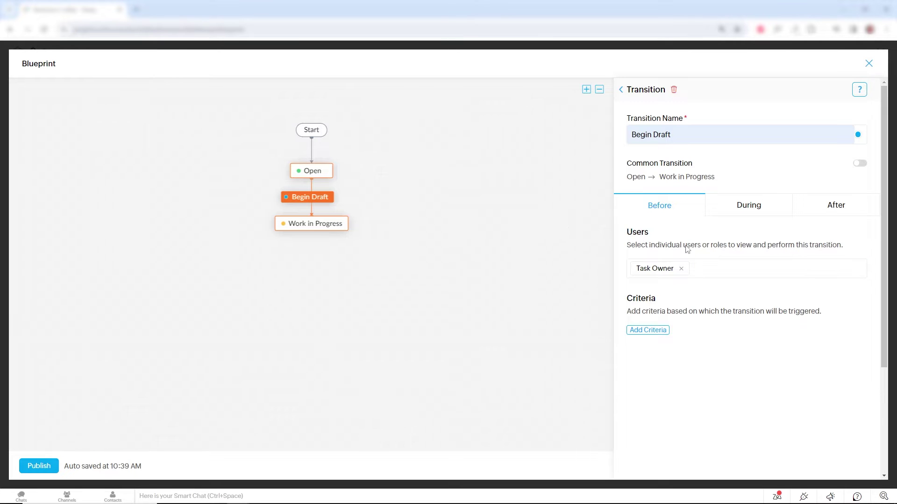
Step: Add the Owner field to the During stage of the Begin Draft transition, with existing values prefilled
click(739, 207)
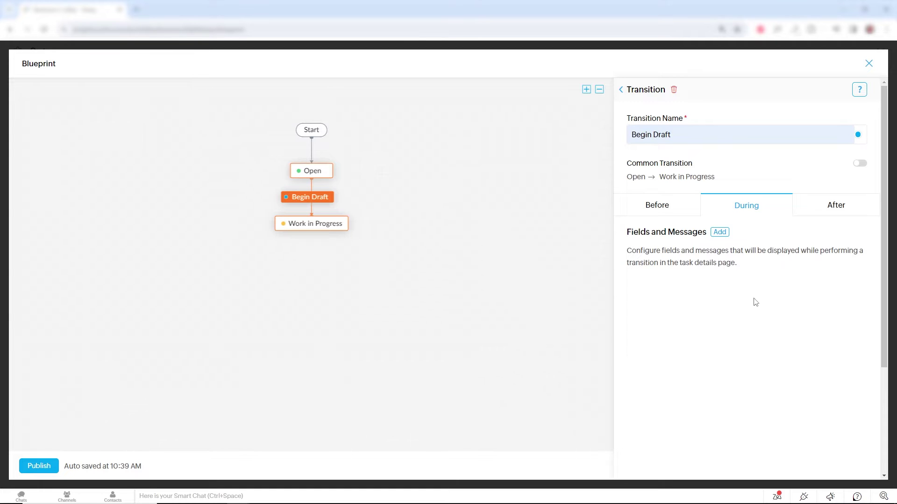
click(720, 233)
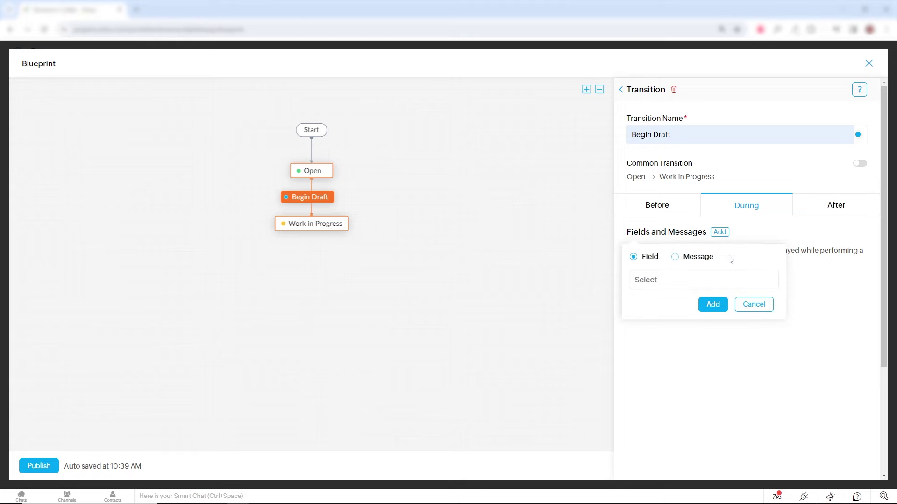
click(725, 280)
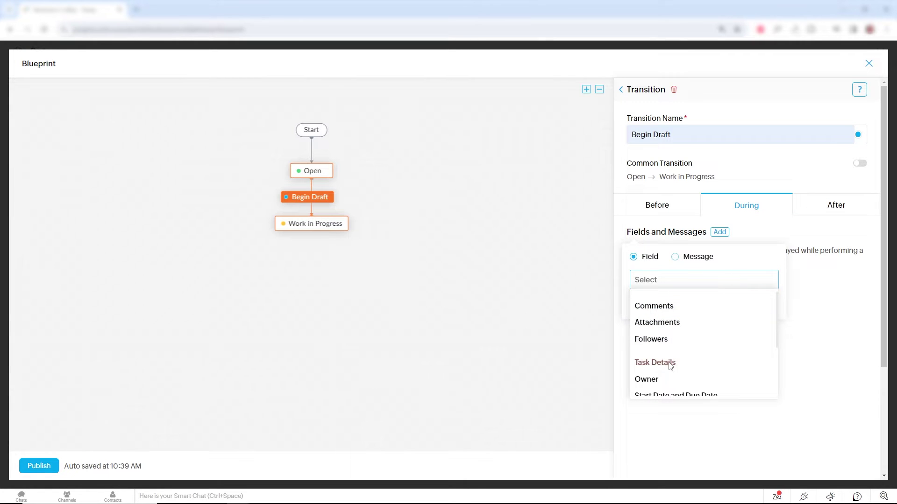
click(663, 382)
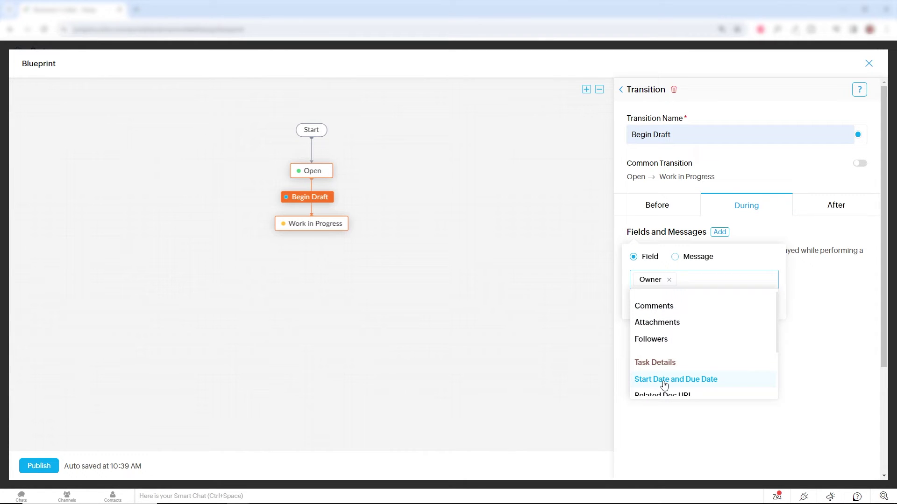
click(828, 320)
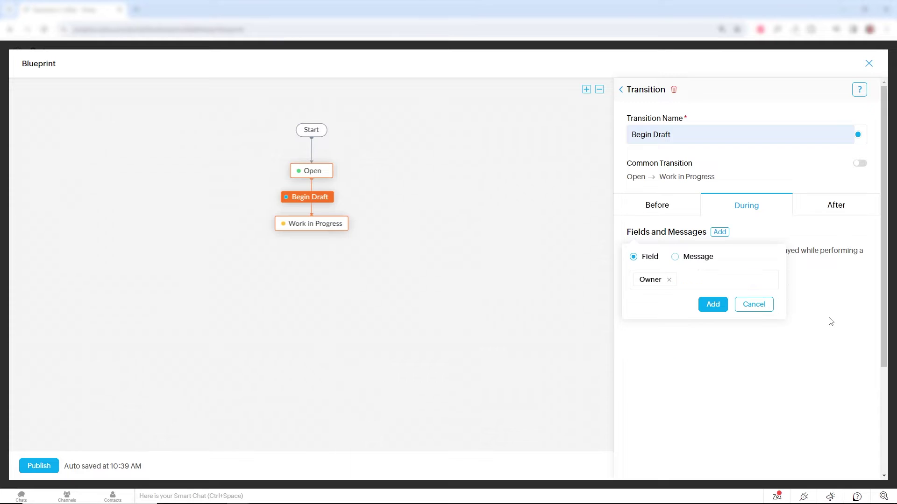
click(711, 304)
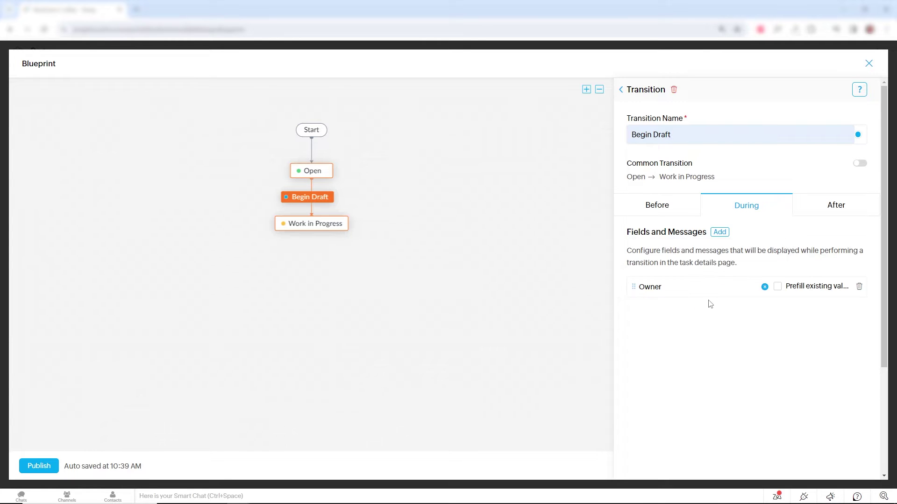
click(778, 287)
Step: Add the Start Date and Due Date field to the Begin Draft transition, with existing values prefilled
click(719, 233)
click(697, 280)
text(st)
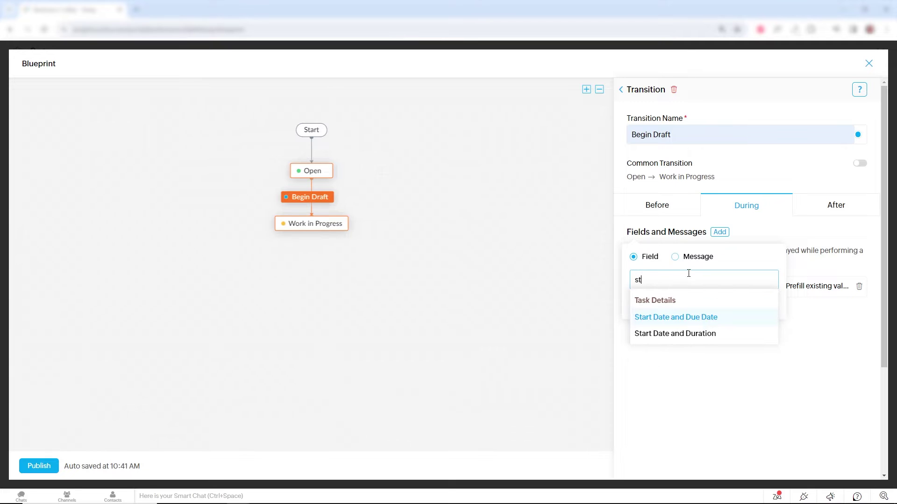
click(694, 317)
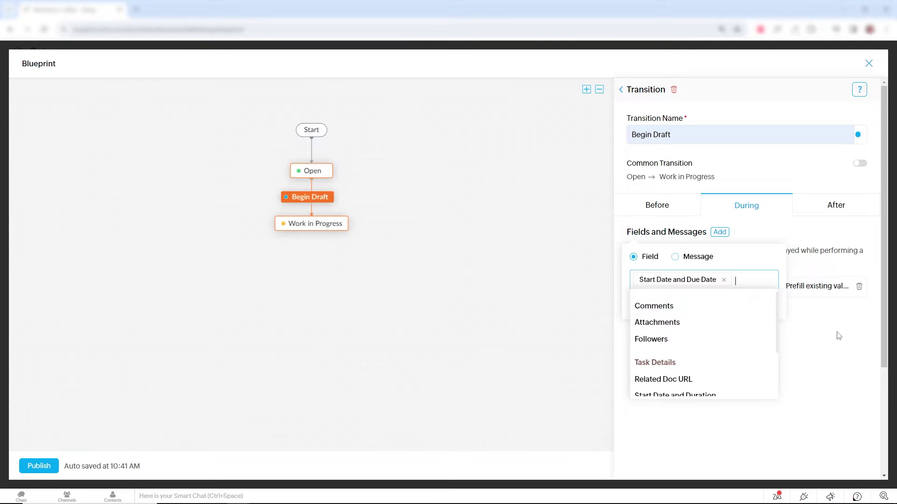
click(754, 255)
click(717, 306)
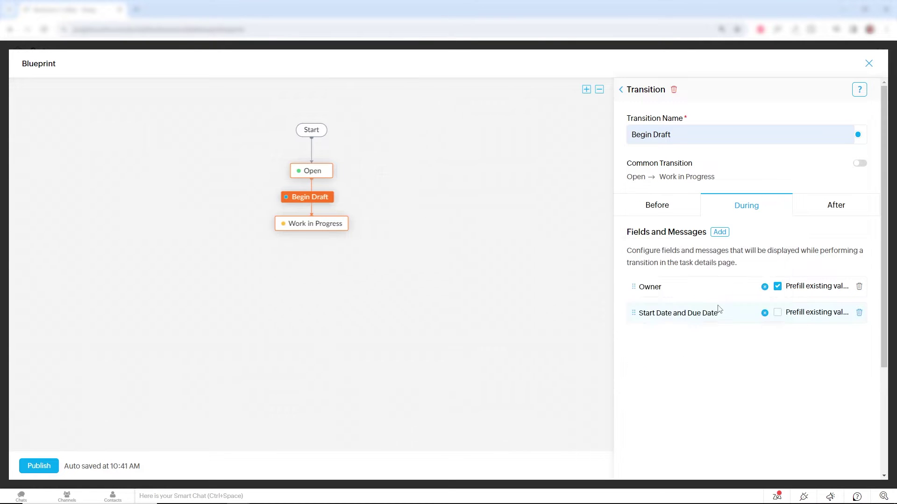
Step: Add the Comments field to the fields shown during the Begin Draft transition
click(720, 232)
click(700, 279)
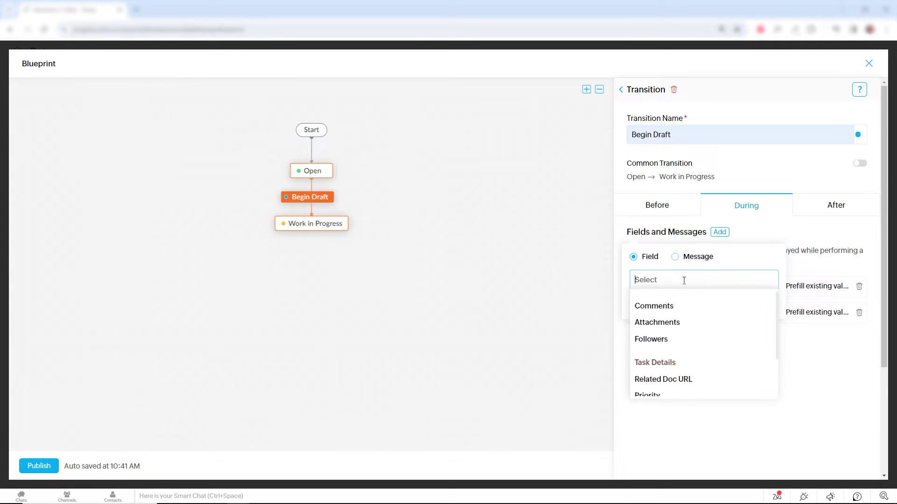
click(685, 308)
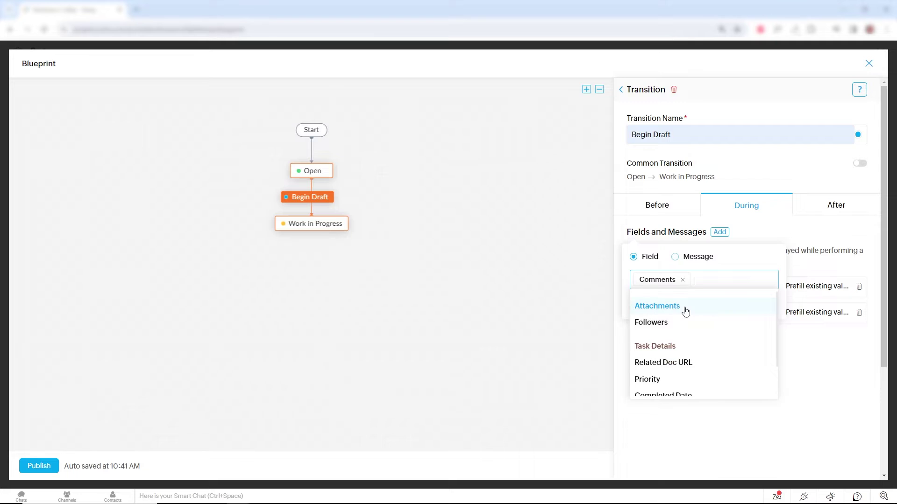
click(755, 275)
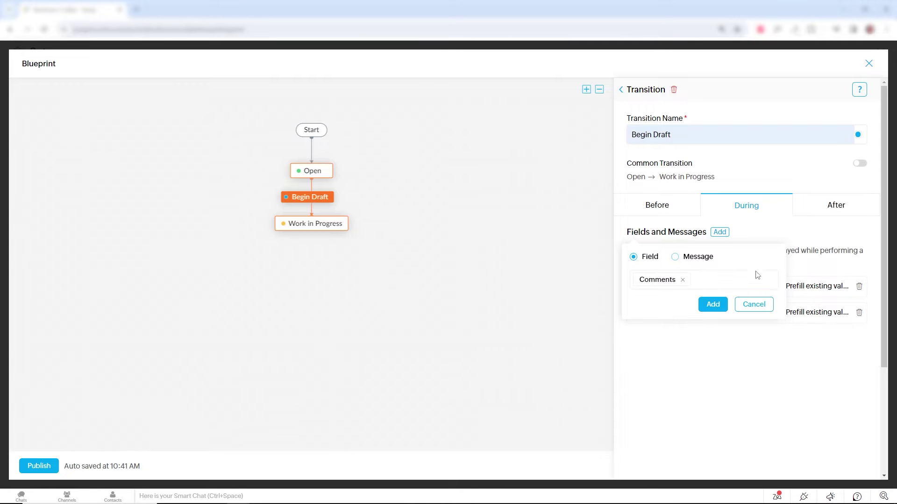
click(710, 305)
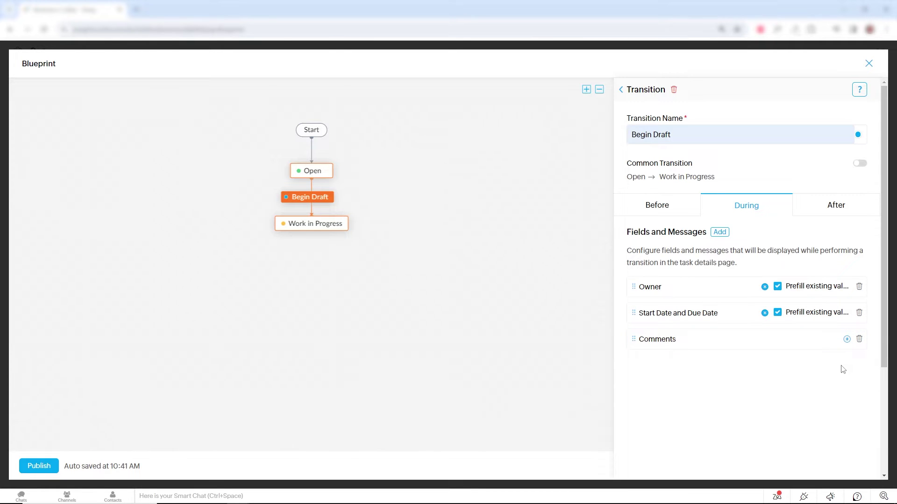
mouse_move(326, 209)
click(840, 211)
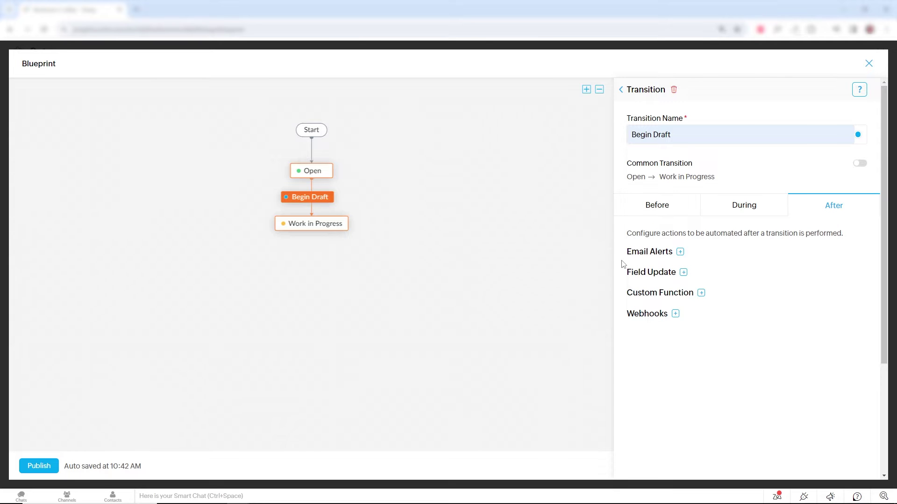
click(684, 273)
Step: Place the Internal Review status below Work in Progress on the blueprint canvas and connect Work in Progress to it
click(620, 90)
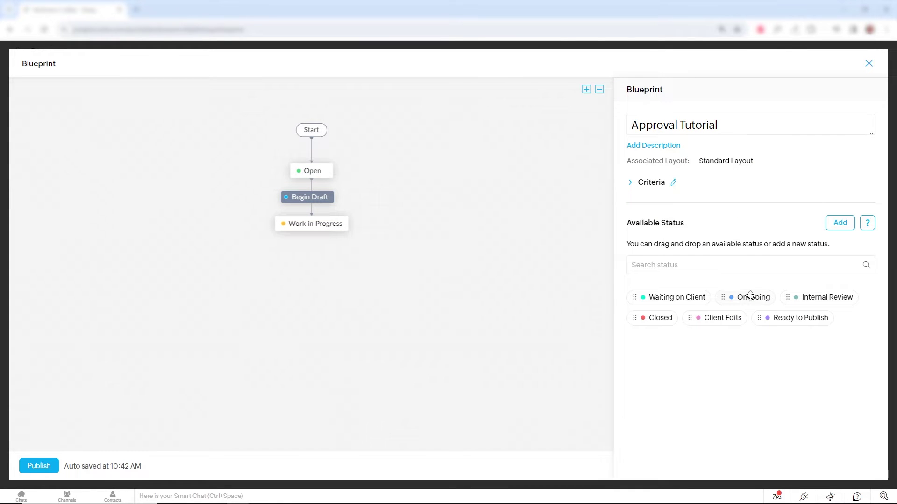
drag(821, 296, 317, 270)
click(313, 227)
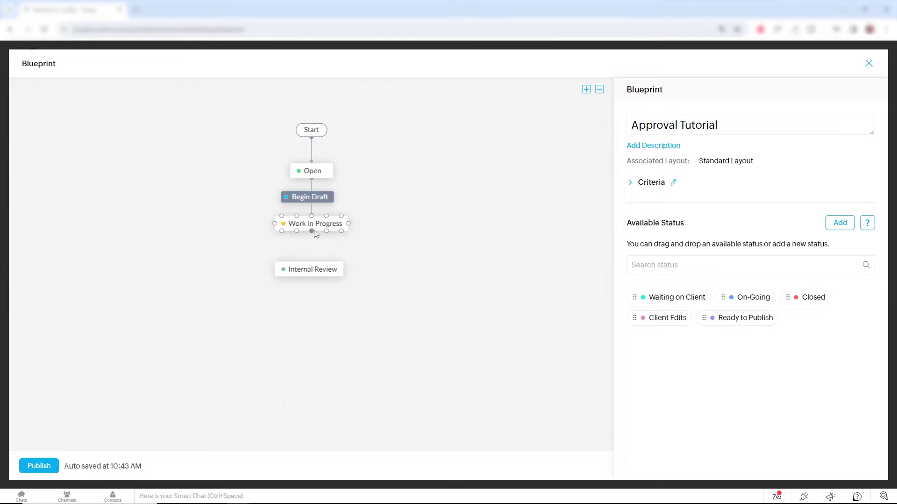
drag(313, 231, 311, 266)
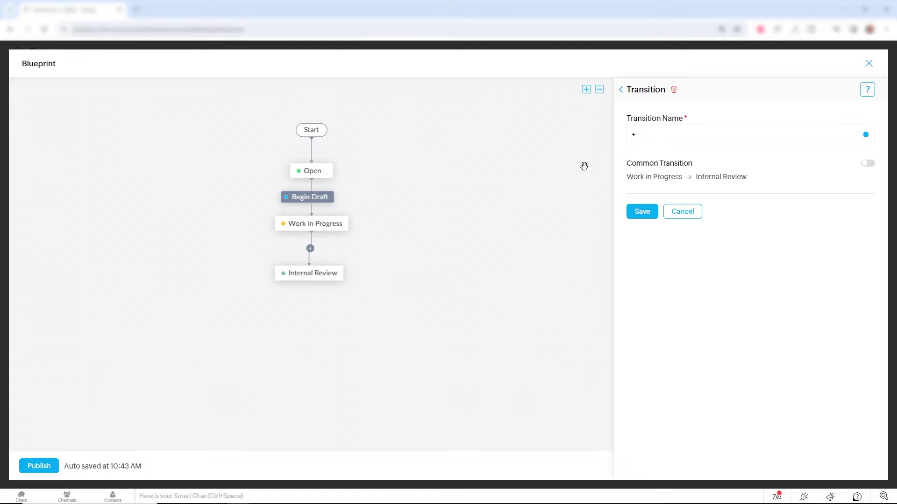
Step: Name the transition from Work in Progress to Internal Review "Send For Review" and save it
click(310, 248)
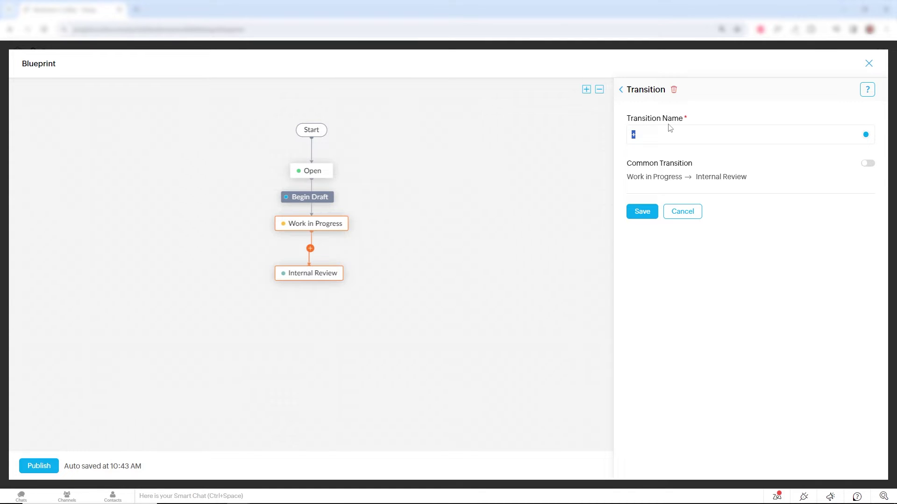
text(Send For Review)
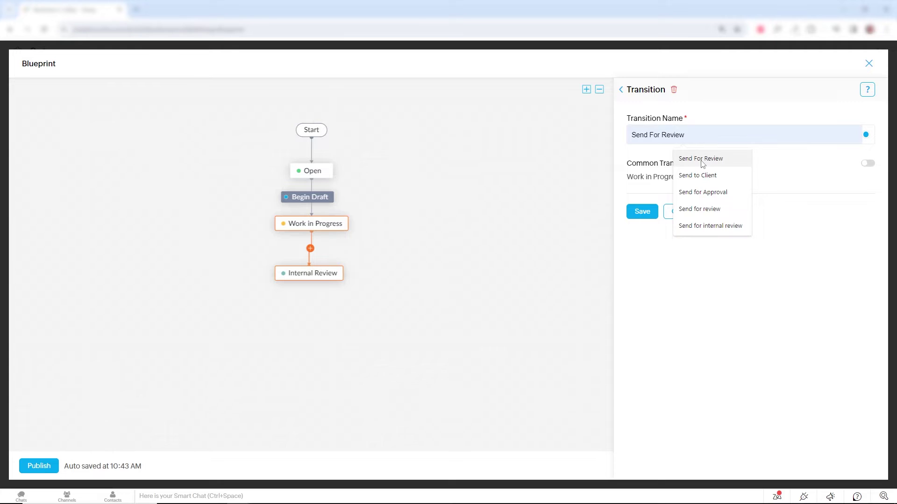
click(676, 162)
click(639, 217)
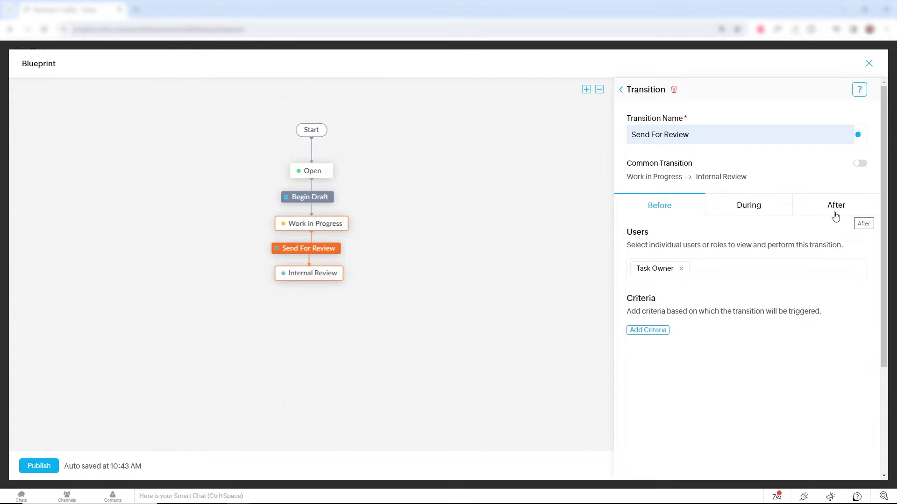
Step: Add the Owner field to the During stage of the Send For Review transition, with existing values prefilled
click(760, 210)
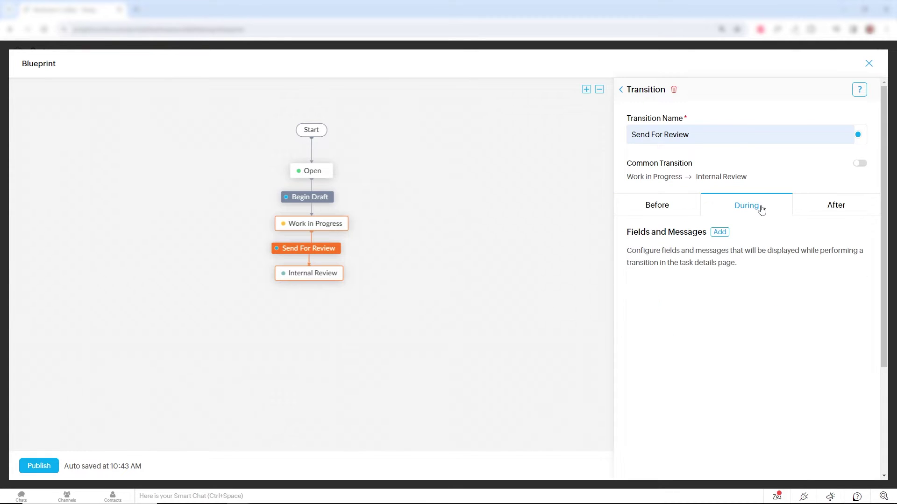
click(721, 235)
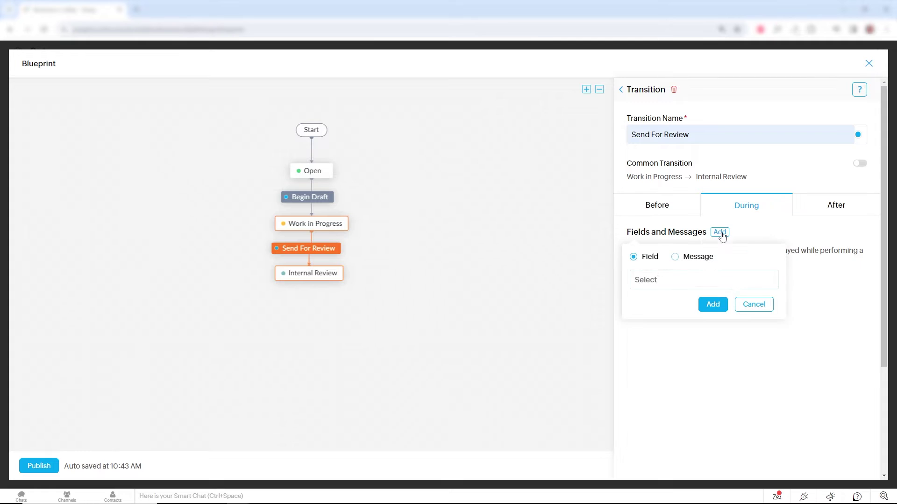
click(710, 280)
click(667, 384)
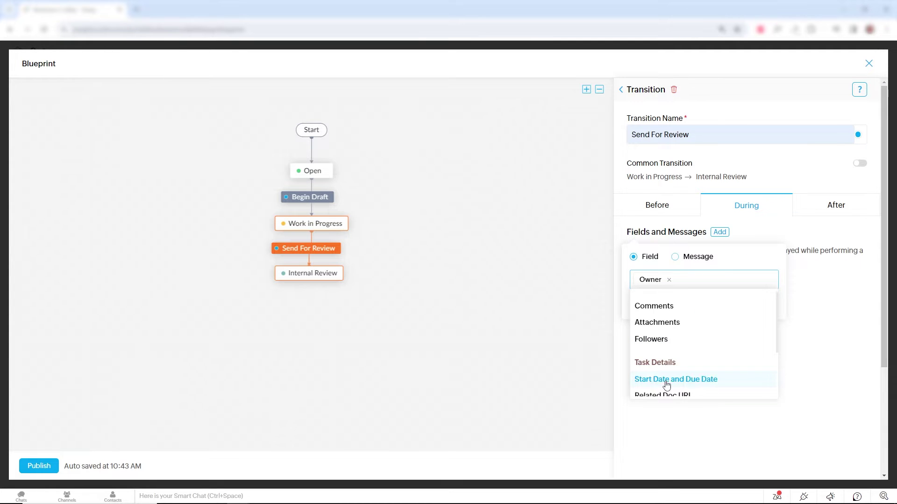
click(809, 297)
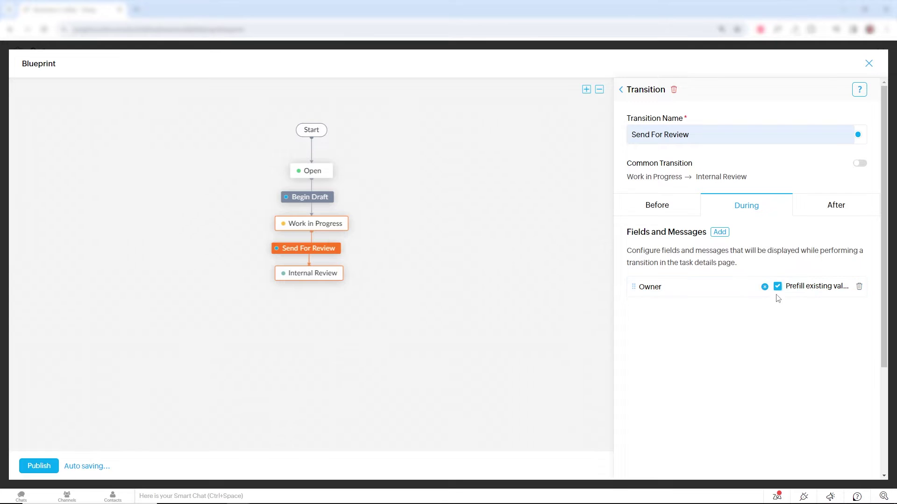
Step: Add Start Date and Due Date to the Send For Review transition as a non-mandatory field with existing values prefilled
click(720, 232)
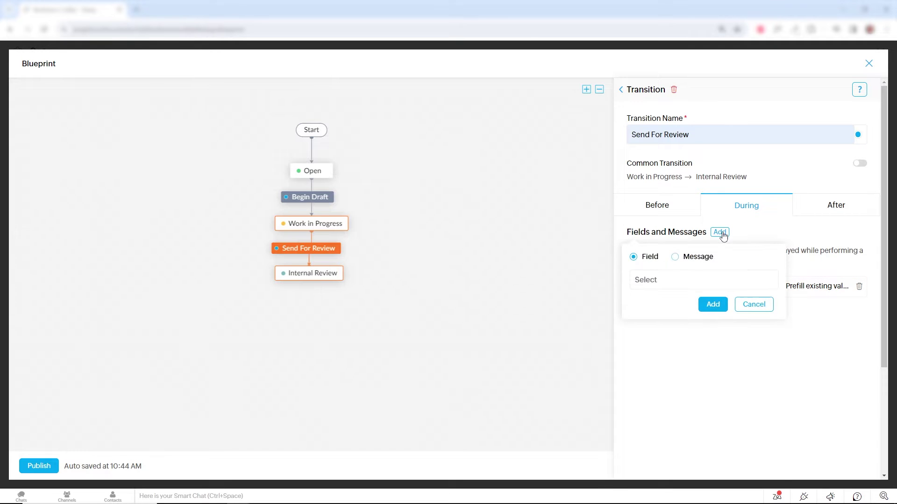
click(697, 279)
text(st)
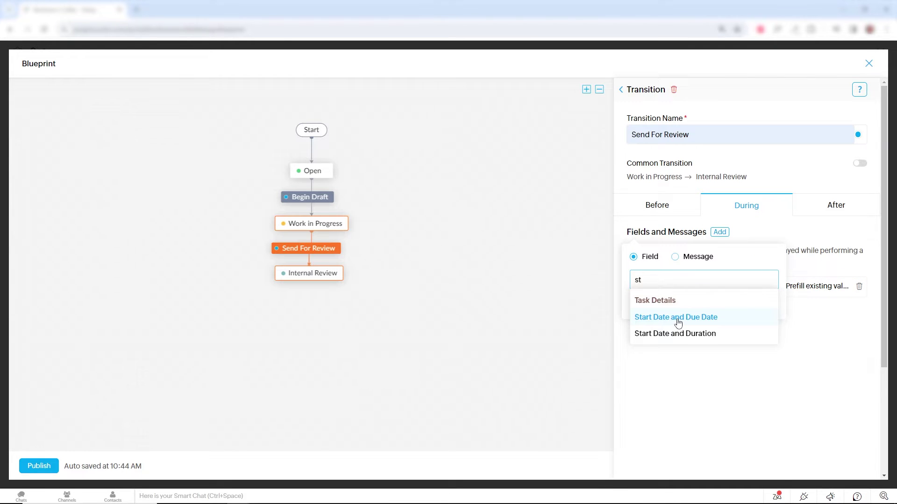
click(677, 317)
click(792, 341)
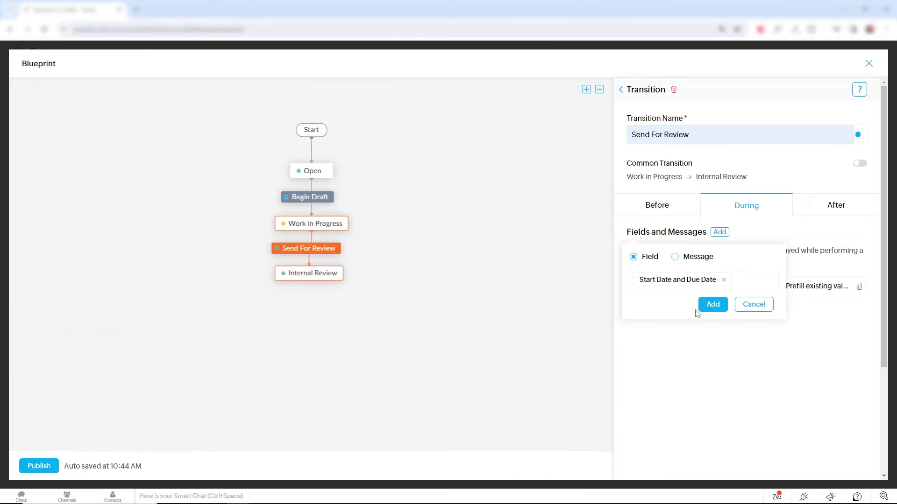
click(709, 306)
click(764, 313)
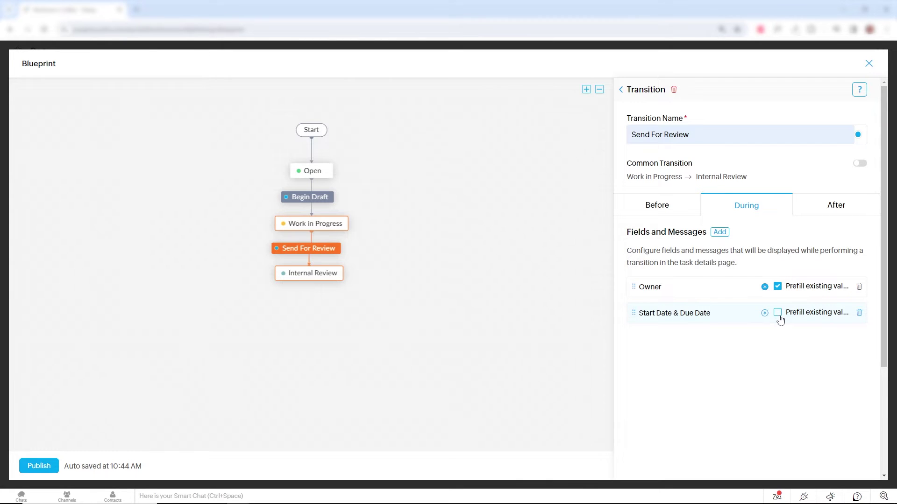
click(777, 316)
Step: Start creating a new email alert for the After stage of the Send For Review transition
click(859, 207)
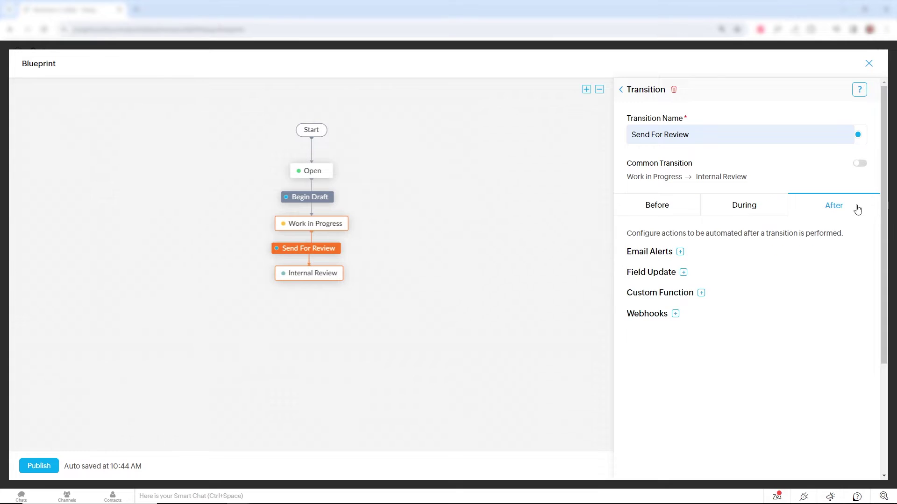
click(681, 252)
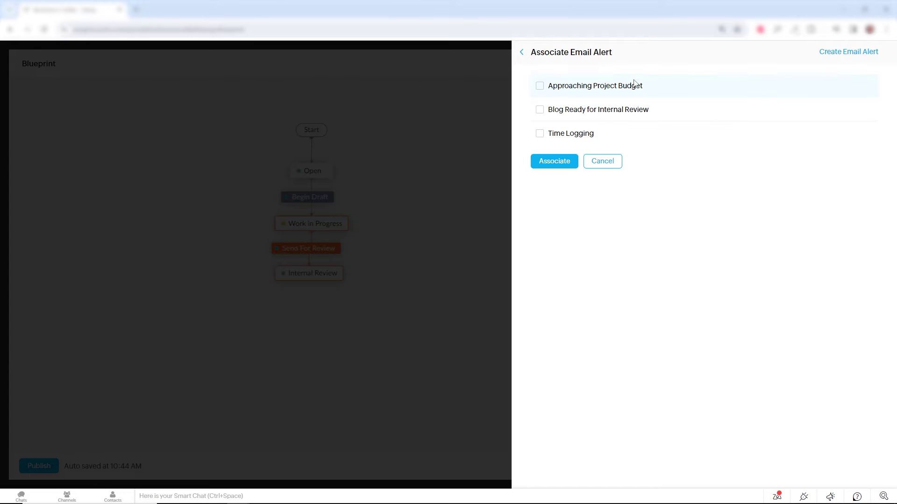
click(852, 58)
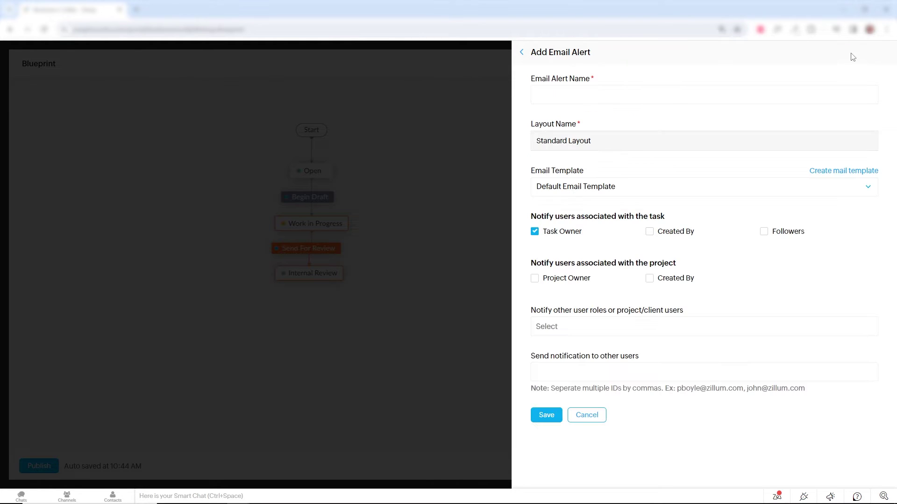
Step: Examine the available email templates and the placeholders offered for a new email template's subject, without creating a template
click(667, 195)
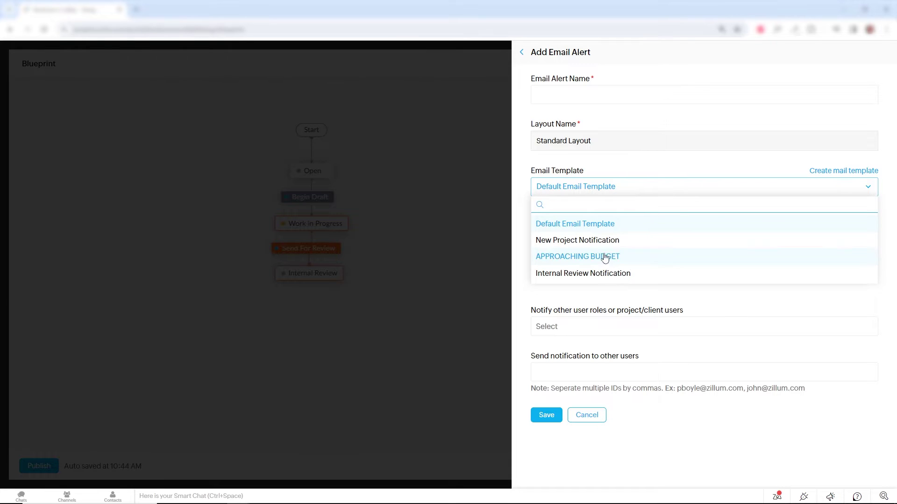
click(747, 172)
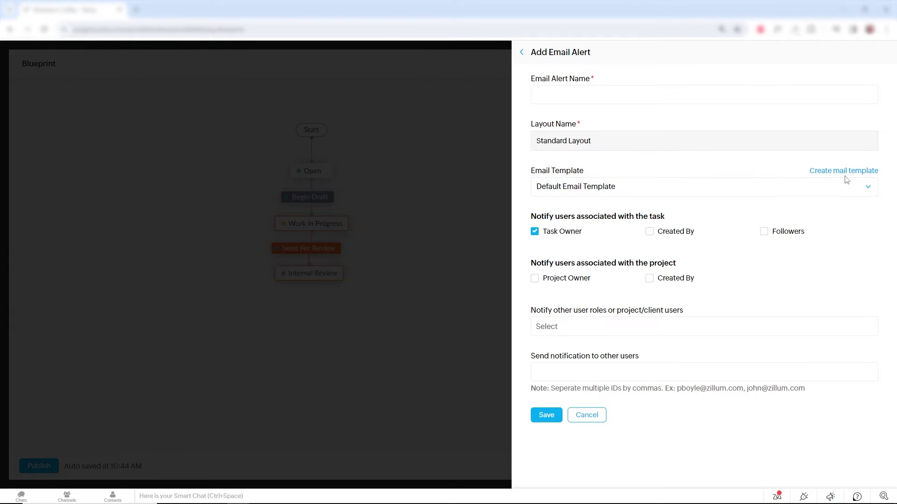
click(841, 171)
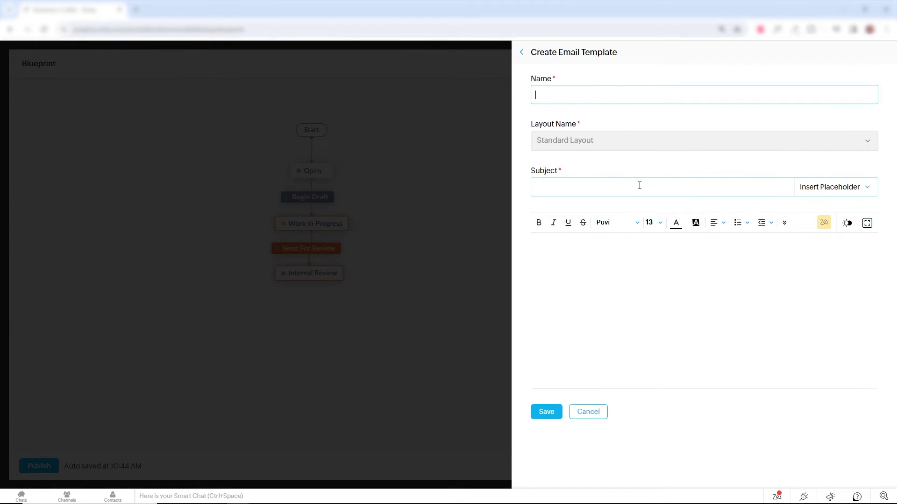
click(858, 195)
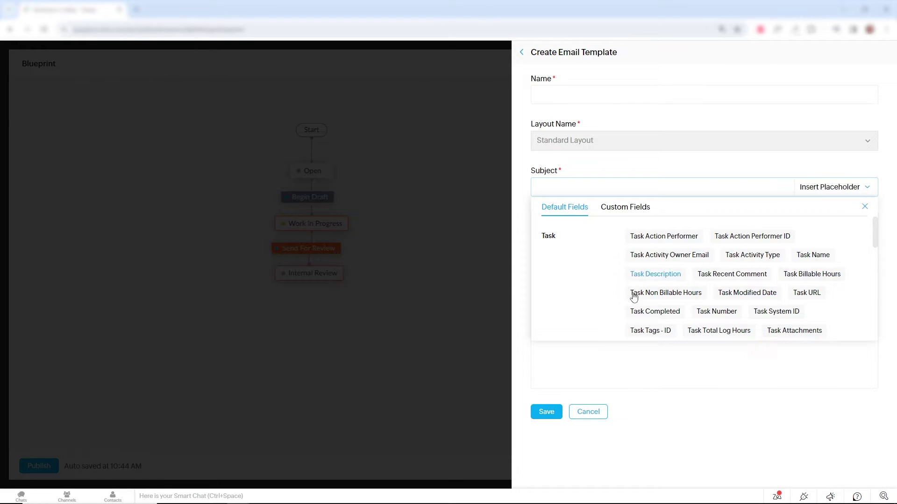
click(864, 207)
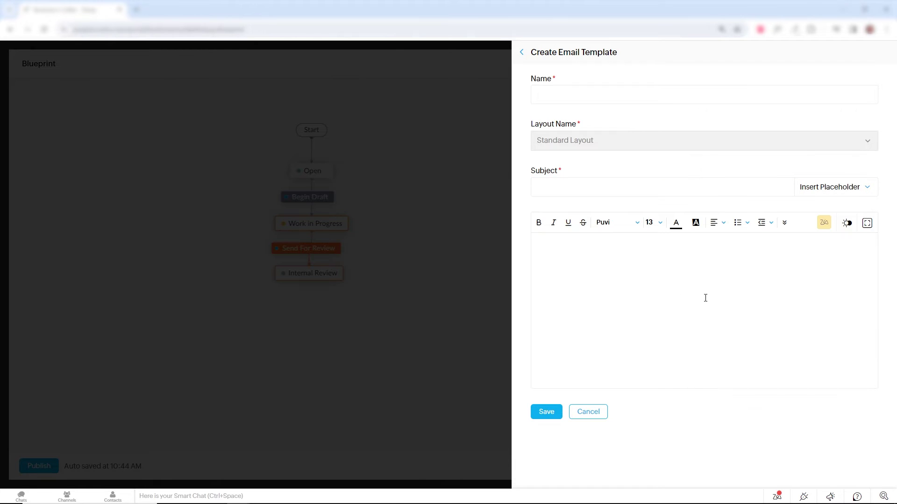
click(522, 53)
click(522, 53)
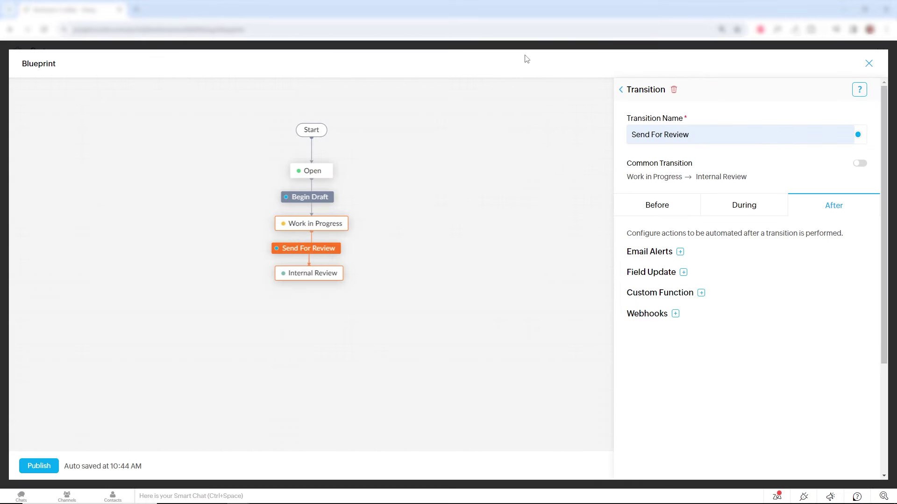
Step: Associate the existing "Blog Ready for Internal Review" email alert with the After stage of the Send For Review transition
click(680, 252)
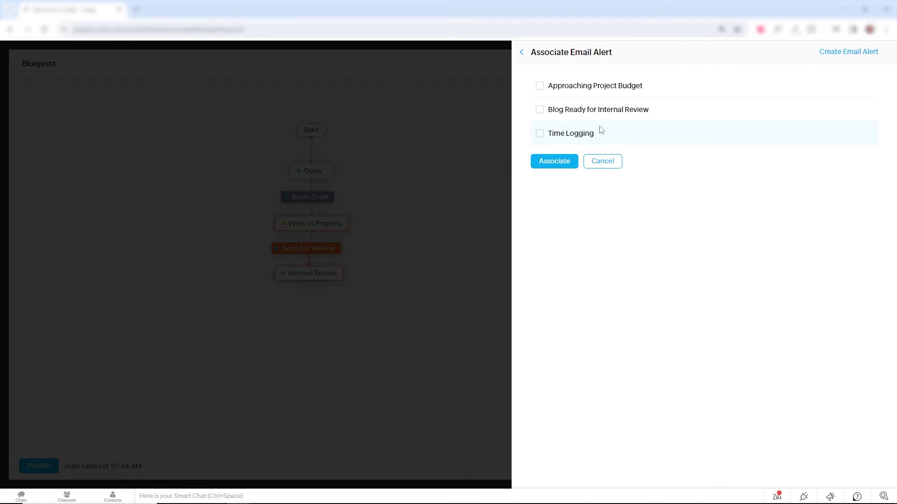
click(540, 110)
click(560, 163)
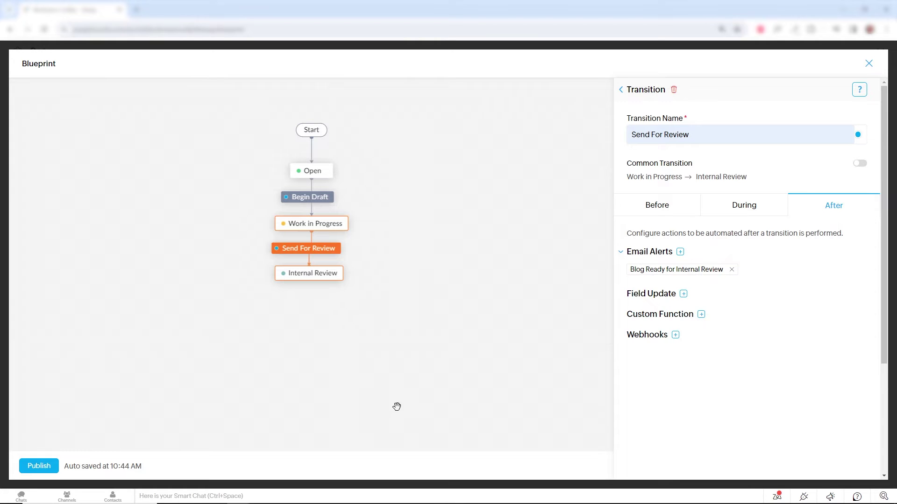
click(619, 90)
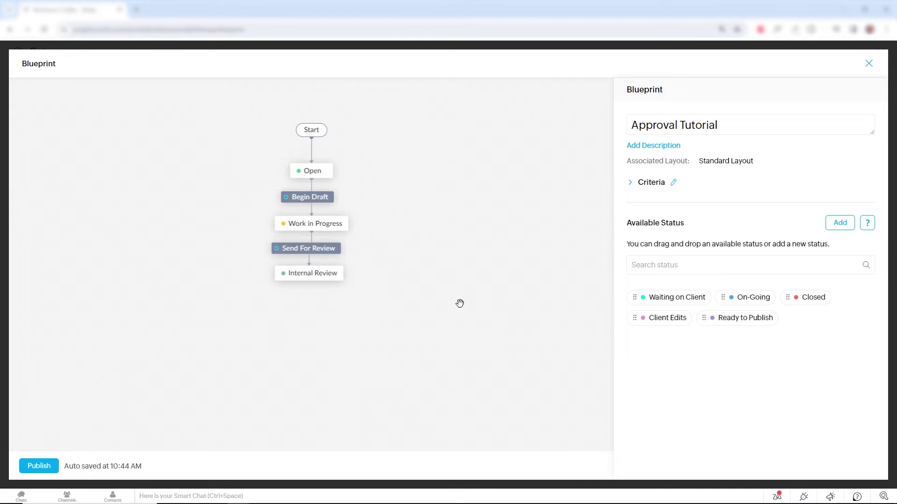
Step: Place the Waiting on Client status below Internal Review and connect Internal Review to it
click(320, 273)
click(375, 298)
drag(677, 297, 308, 316)
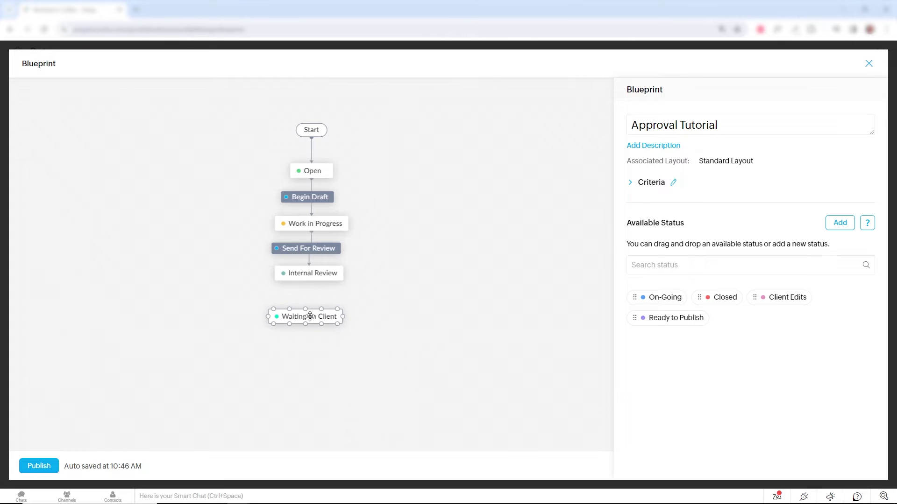
drag(309, 281, 307, 317)
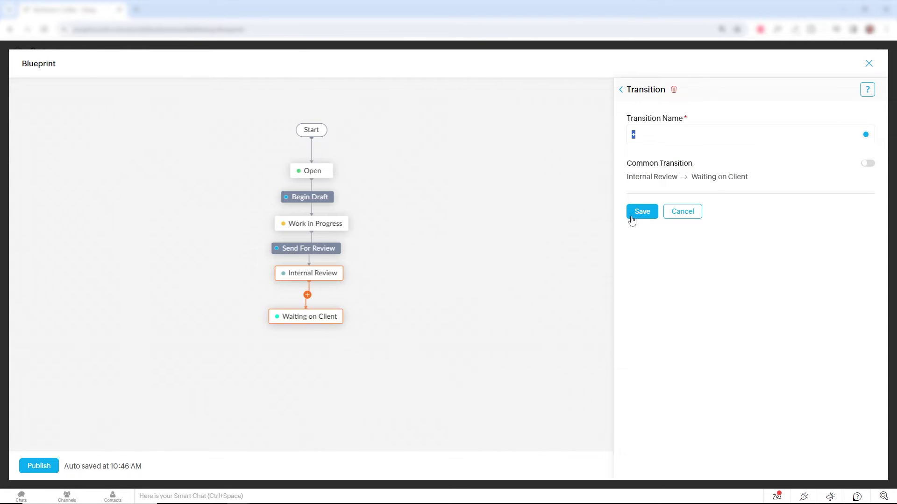
Step: Name the transition from Internal Review to Waiting on Client "Send to Client" and save it
text(Send)
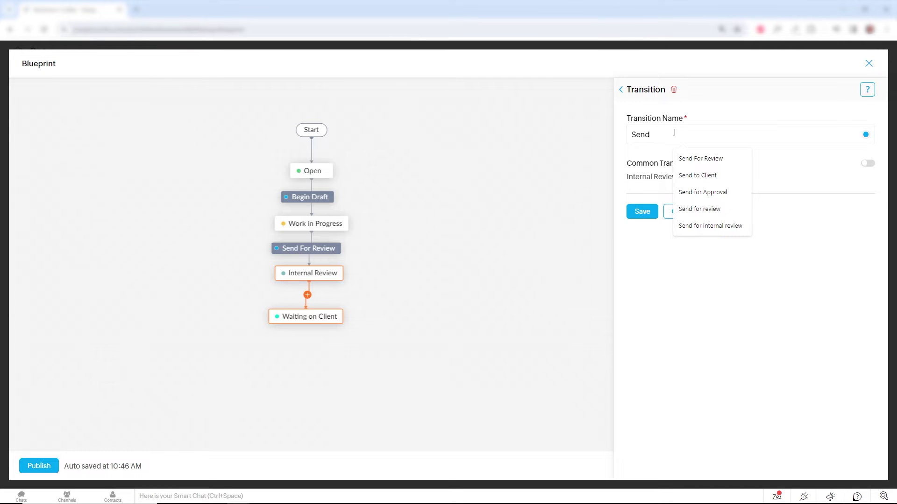
click(716, 182)
click(642, 212)
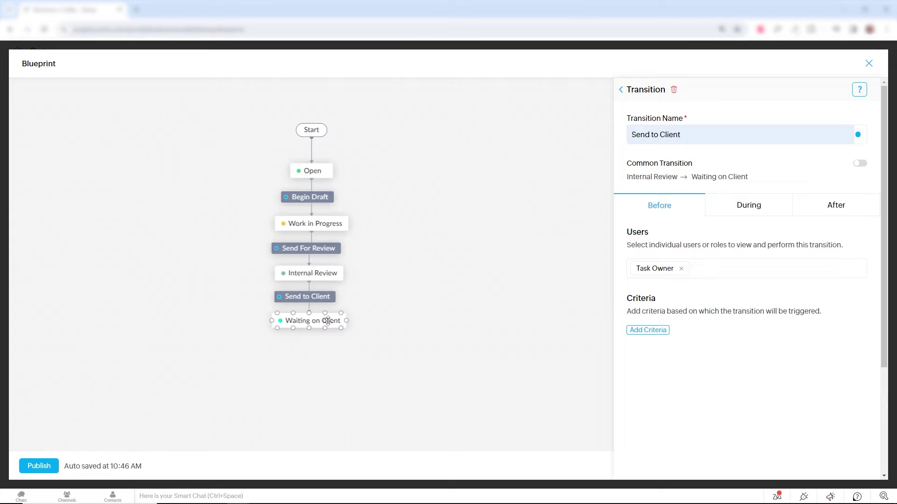
Step: Review the Before, During and After stage settings of the Send to Client transition
click(750, 208)
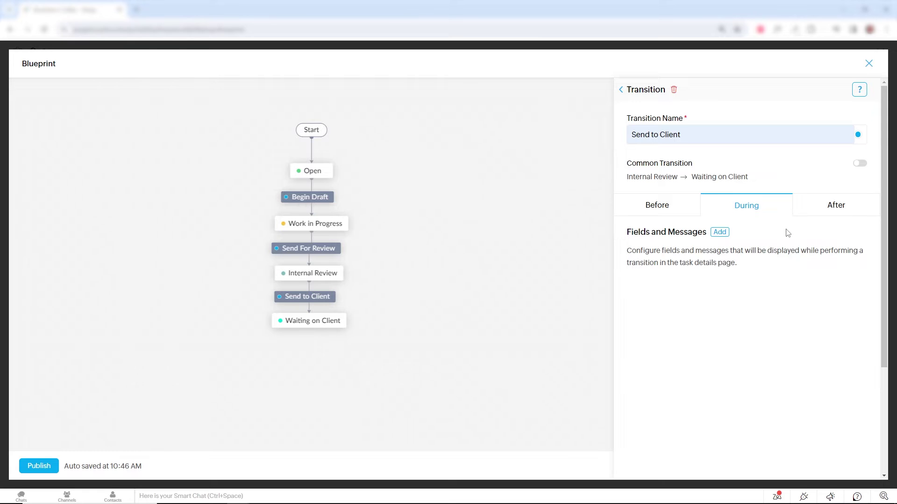
click(845, 210)
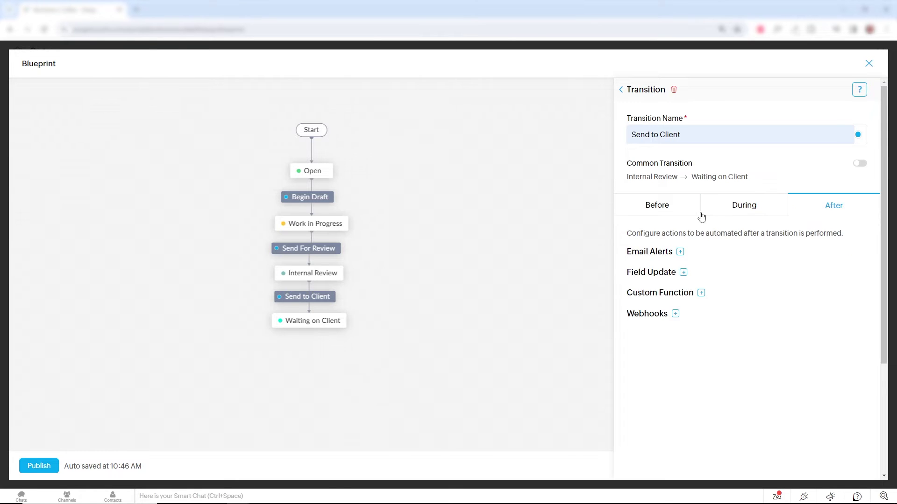
click(672, 208)
click(760, 213)
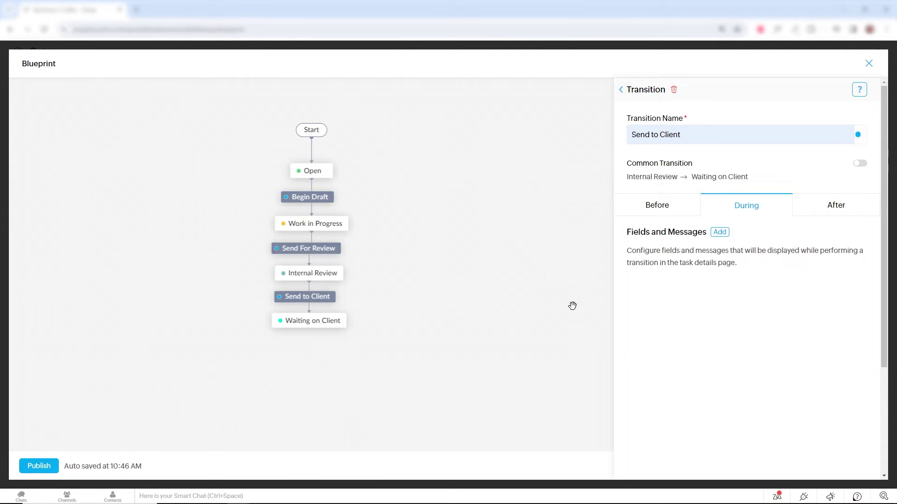
click(663, 208)
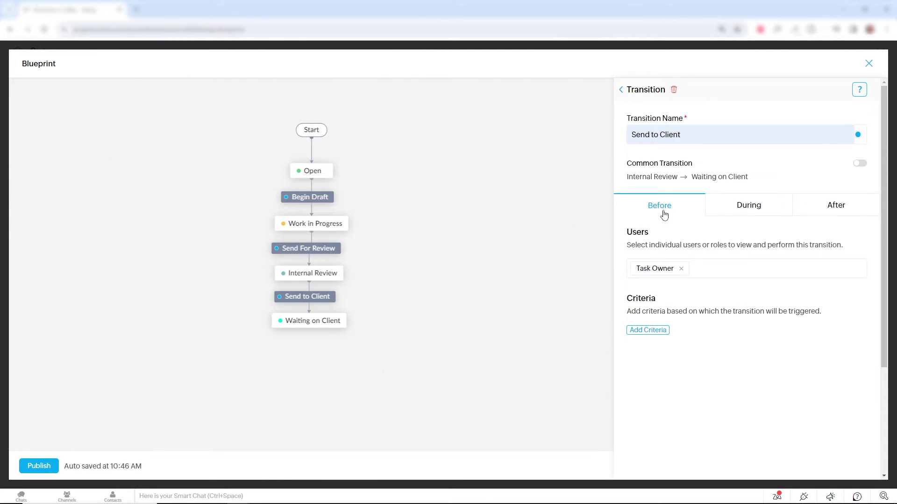
click(621, 90)
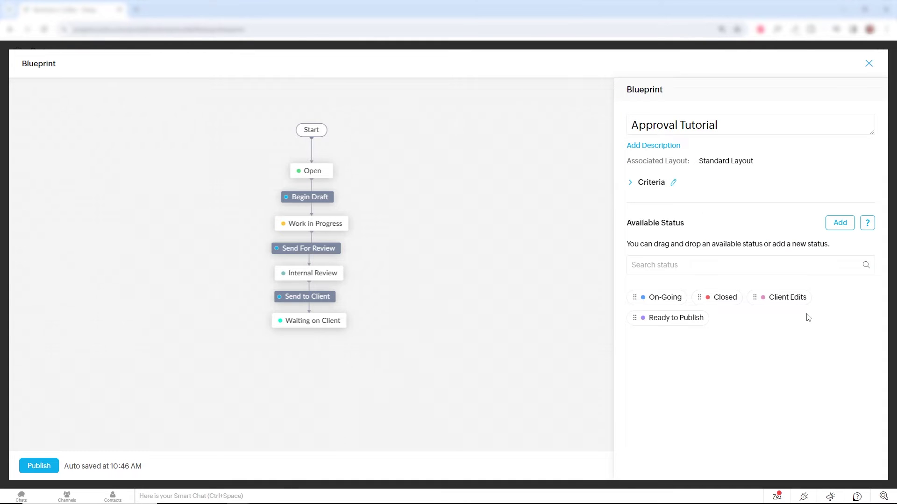
Step: Place the Client Edits status to the right of Waiting on Client and the Ready to Publish status below Waiting on Client
drag(789, 297, 444, 329)
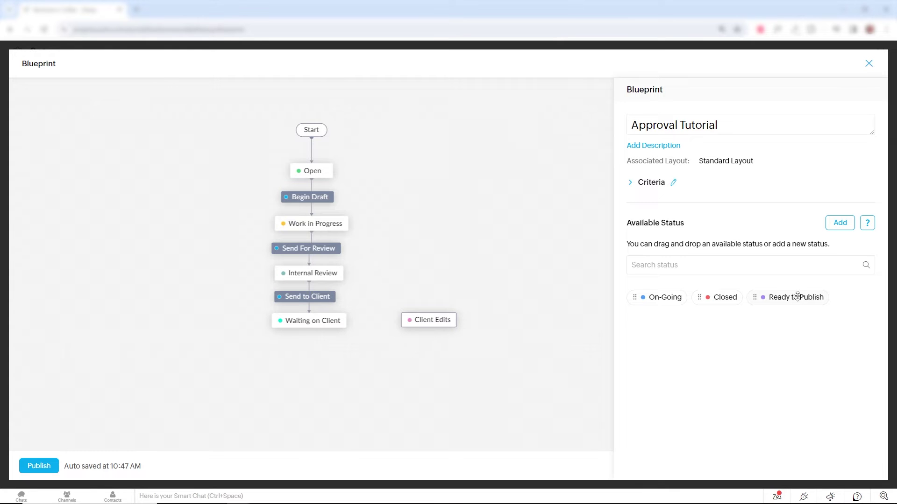
drag(808, 297, 329, 367)
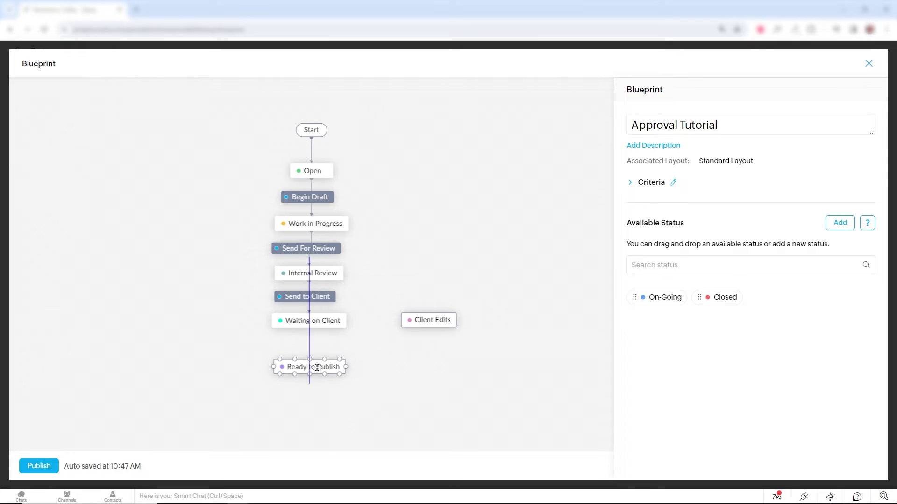
drag(429, 323, 418, 323)
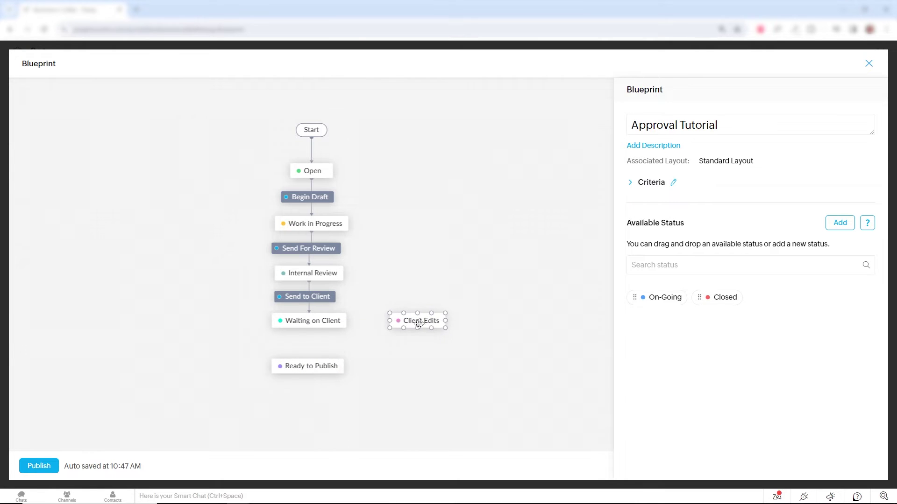
Step: Connect Waiting on Client to both Ready to Publish and Client Edits
click(308, 323)
drag(308, 328, 307, 359)
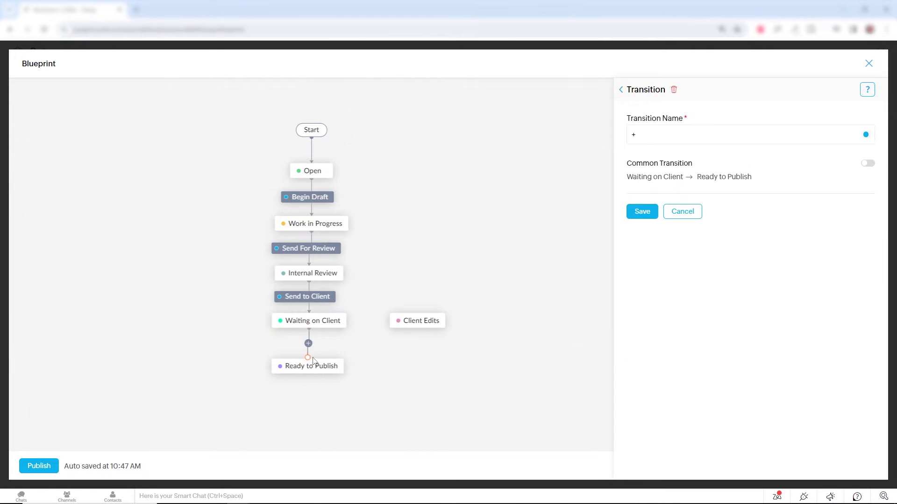
drag(346, 320, 403, 321)
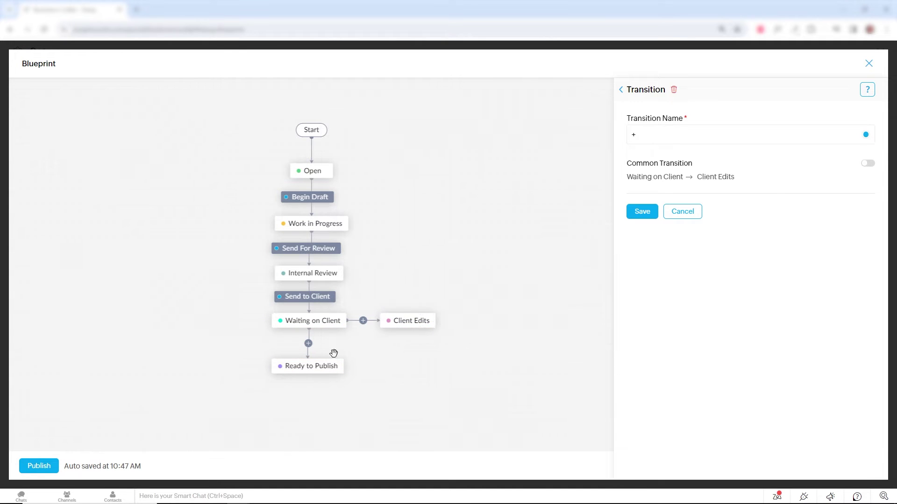
Step: Space out the flowchart by moving Ready to Publish lower and Client Edits farther right of Waiting on Client
click(318, 365)
drag(317, 365, 317, 369)
click(329, 321)
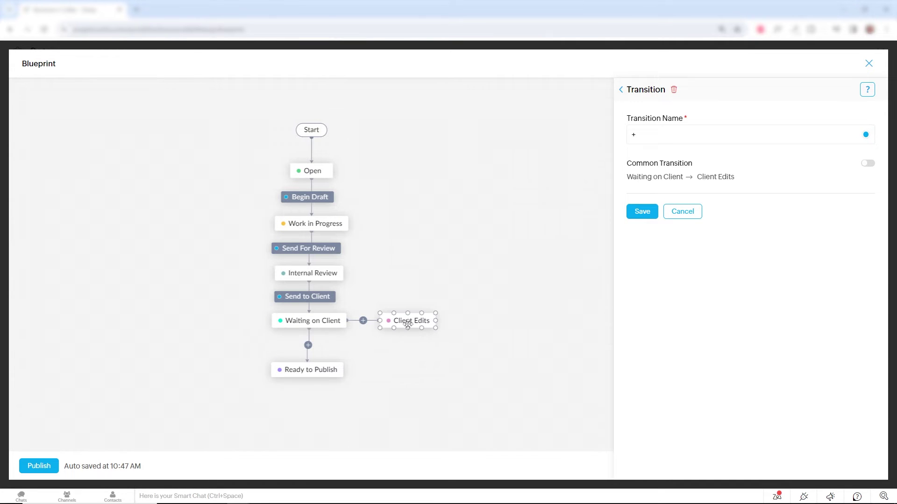
drag(416, 321, 442, 322)
click(316, 369)
drag(316, 370, 318, 378)
Step: Name the transition from Waiting on Client to Ready to Publish "Approved" and save it
click(308, 349)
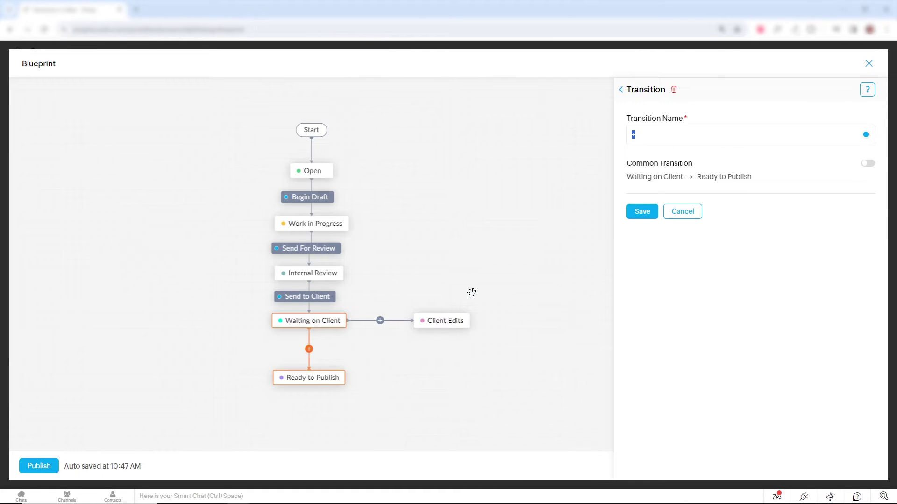
text(Apr)
key(BackSpace)
text(proved)
click(640, 213)
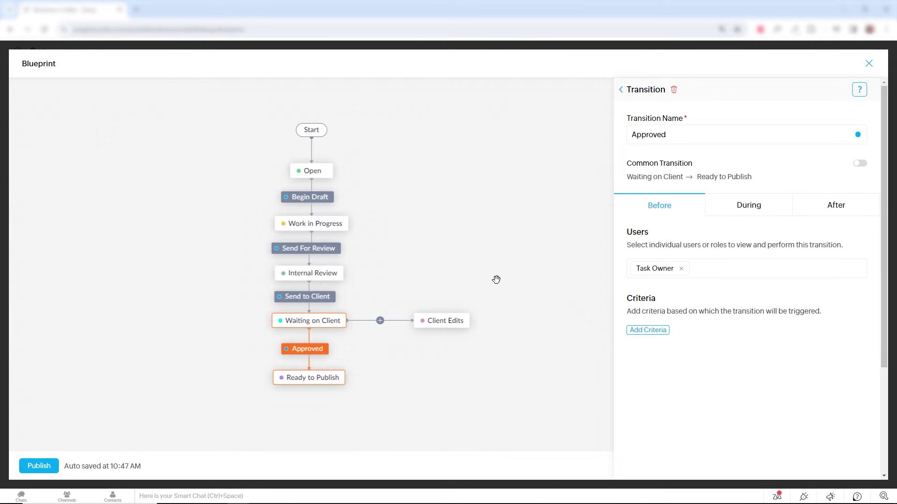
Step: Name and save the transition from Waiting on Client to Client Edits as "Rejected", and shift Client Edits slightly farther right
click(380, 321)
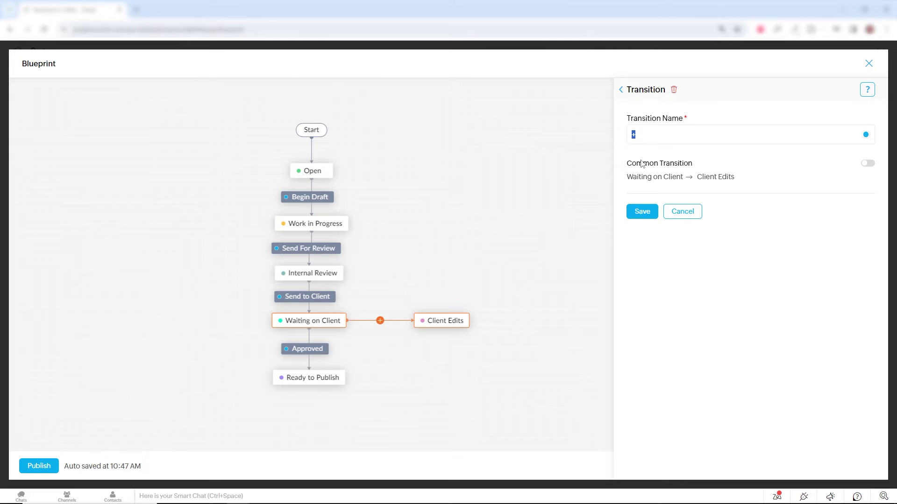
text(Rejected)
click(643, 211)
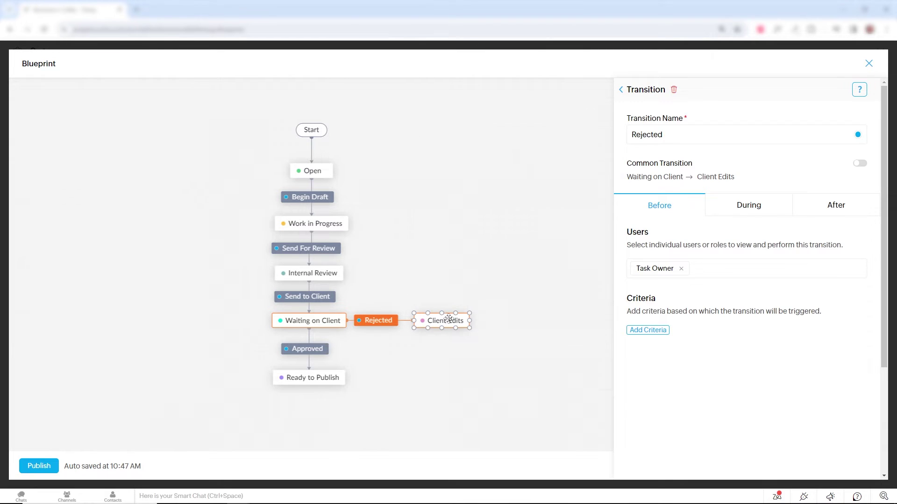
drag(448, 319, 460, 320)
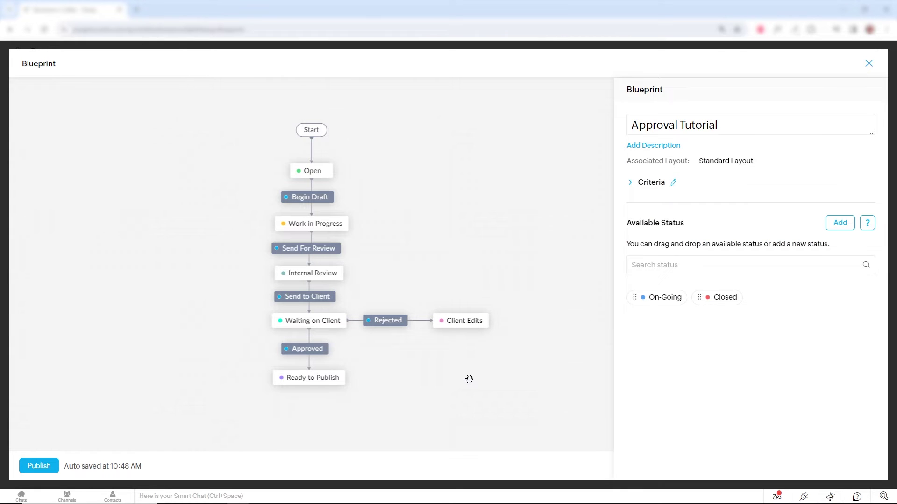
Step: Add the Start Date and Due Date field to the During stage of the Rejected transition
click(399, 321)
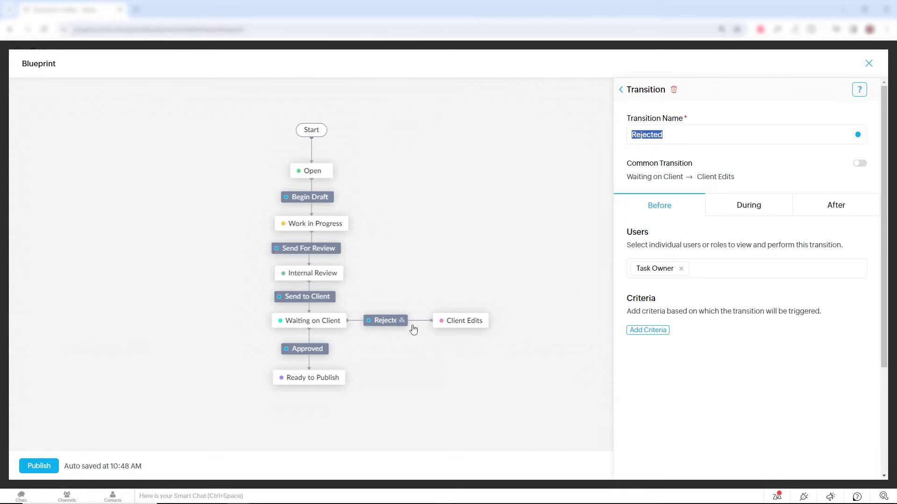
click(748, 207)
click(719, 232)
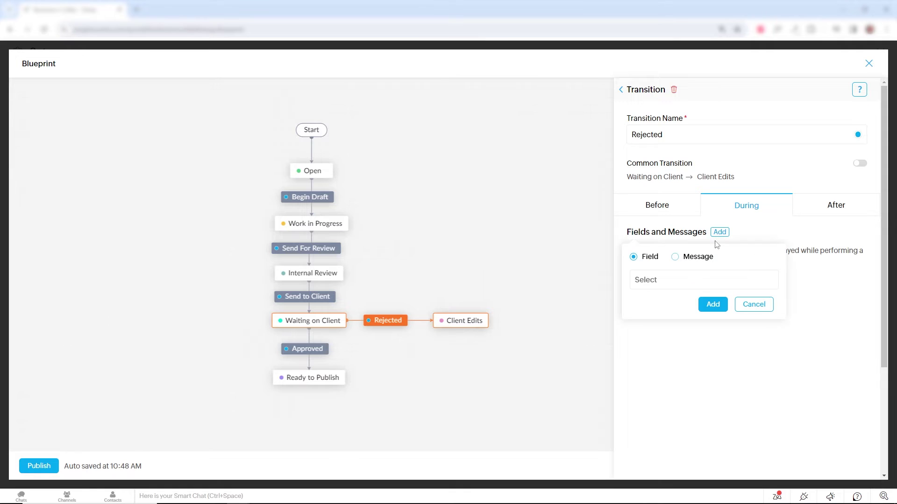
click(705, 274)
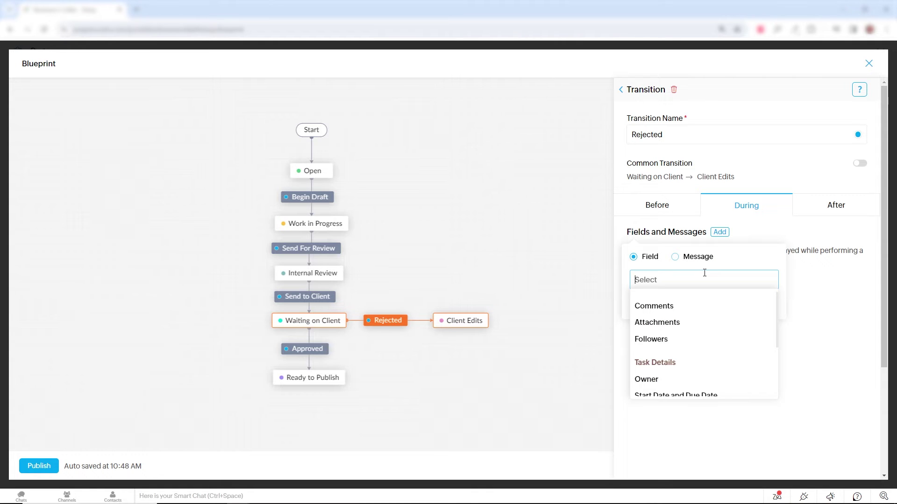
text(sta)
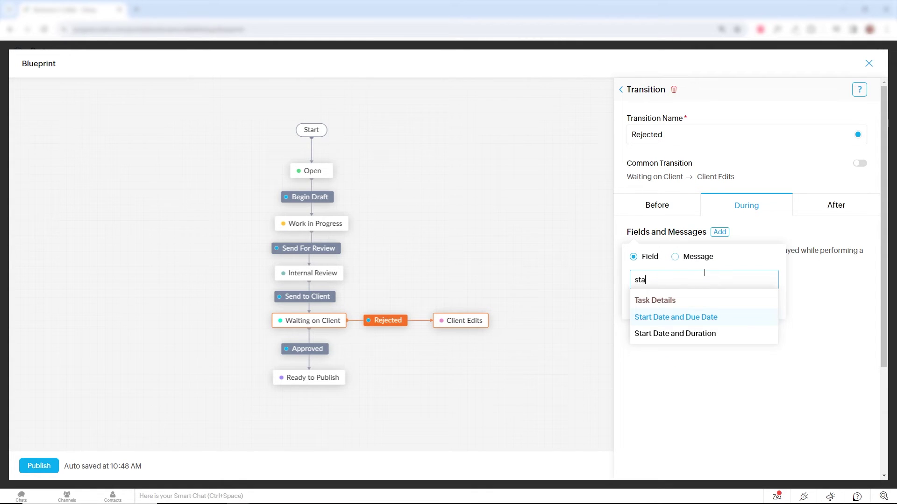
click(691, 318)
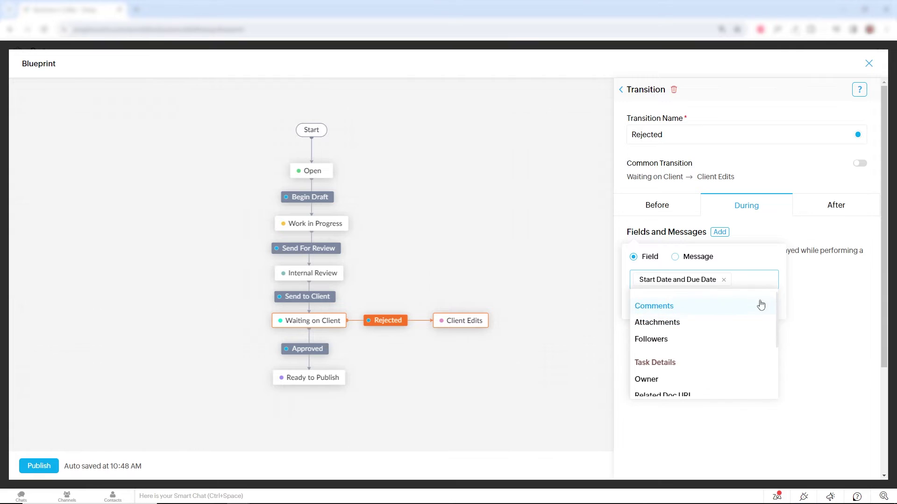
click(809, 327)
click(720, 307)
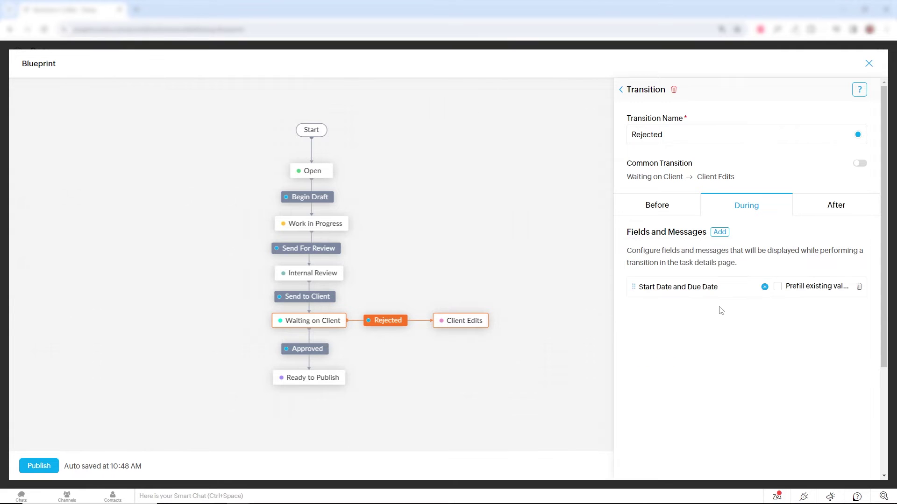
Step: Enable prefilling of existing values for the Rejected transition's Start Date and Due Date field, and fine-tune Client Edits' horizontal spacing in the flowchart
click(777, 287)
click(575, 324)
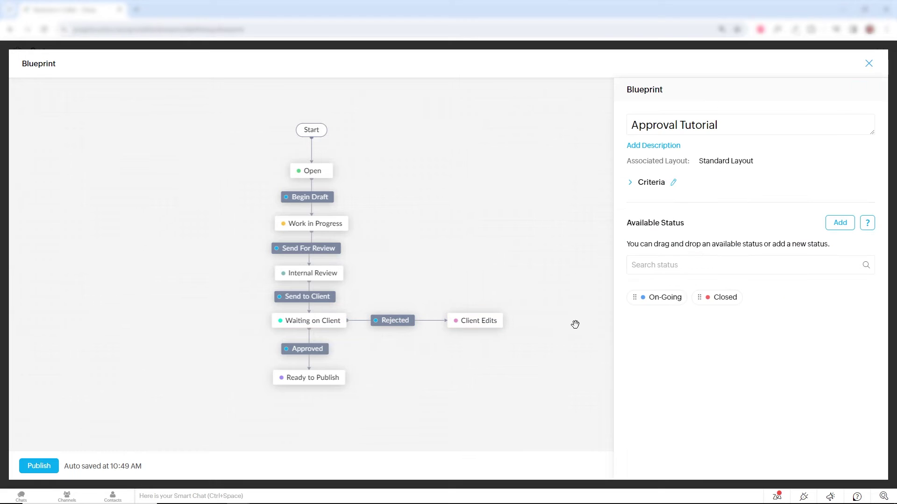
mouse_move(479, 323)
drag(480, 322, 465, 324)
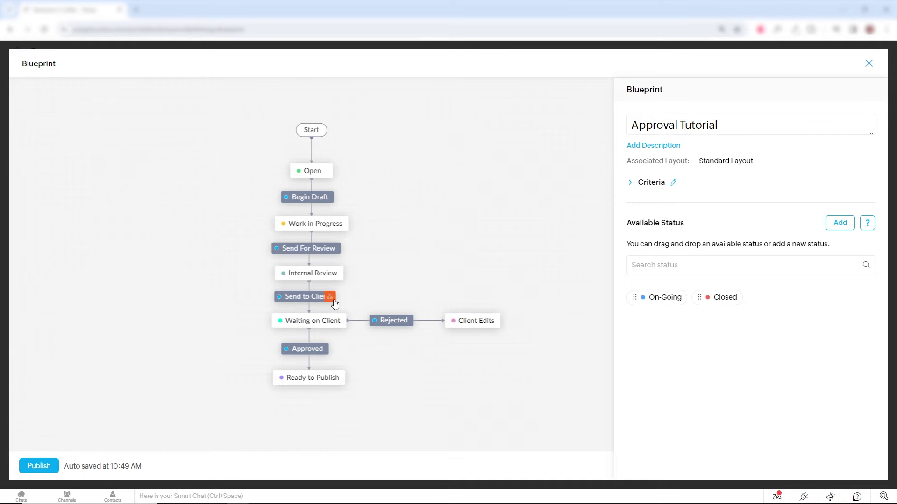
mouse_move(316, 321)
mouse_move(474, 316)
mouse_move(473, 313)
mouse_down()
mouse_move(367, 294)
mouse_move(327, 312)
mouse_move(333, 289)
mouse_move(471, 317)
mouse_up()
Step: Make Send to Client a common transition into Waiting on Client, available only from Internal Review and Client Edits
click(312, 299)
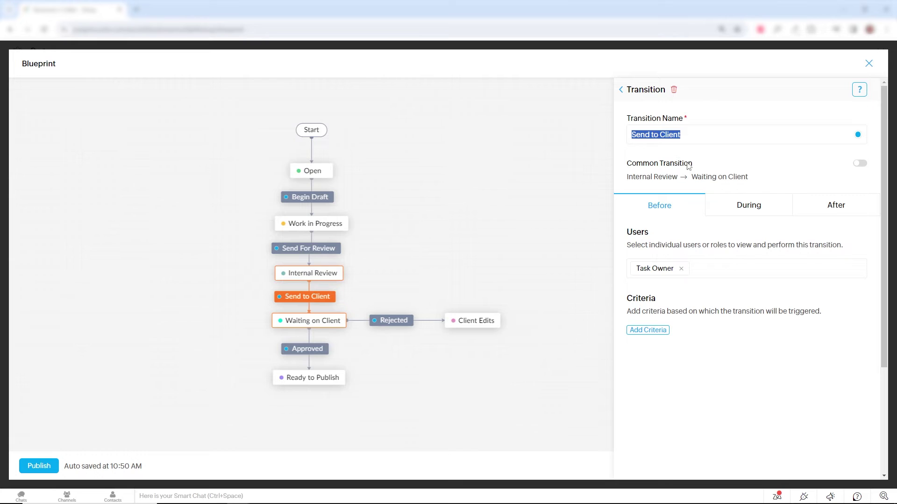
click(859, 167)
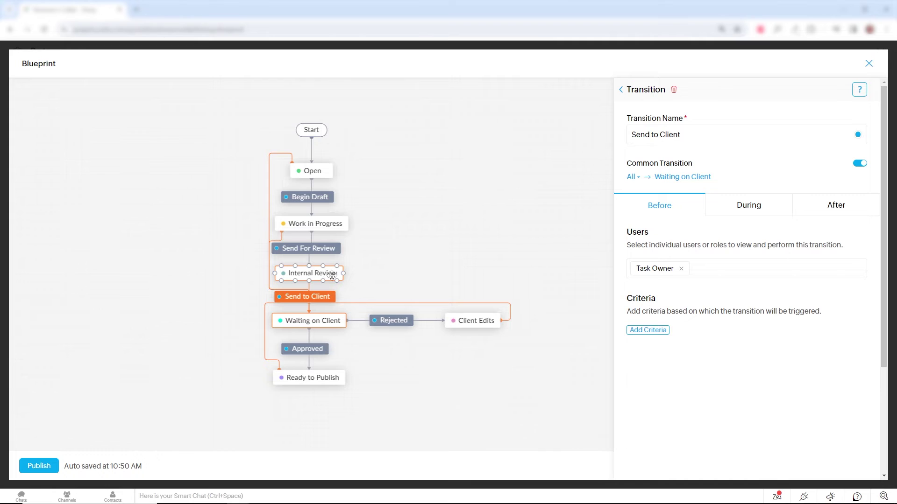
click(640, 183)
click(634, 219)
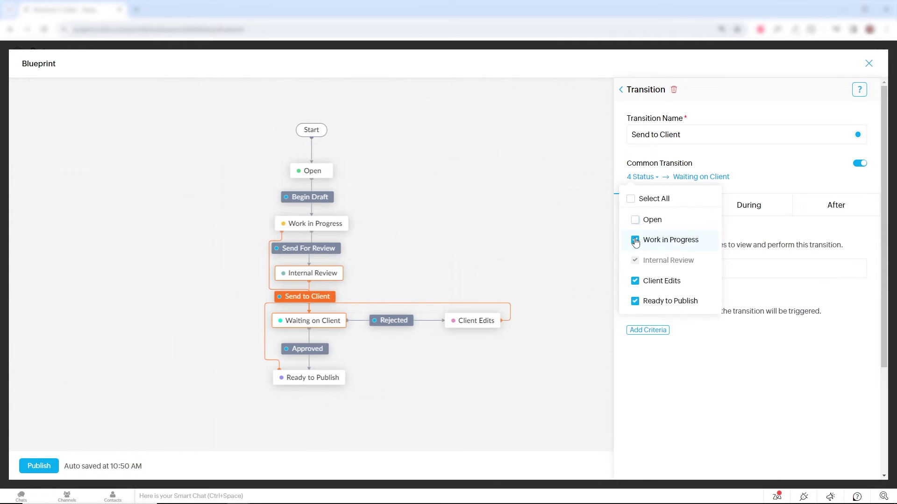
click(636, 241)
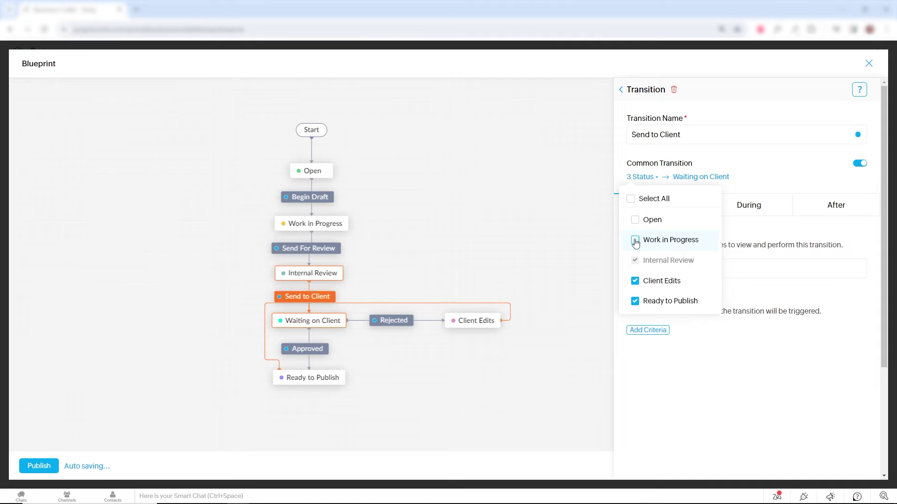
click(635, 303)
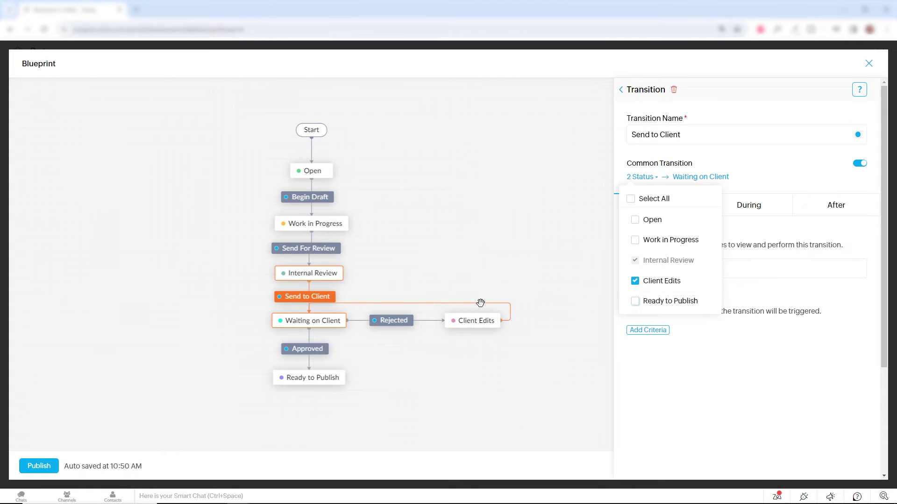
click(740, 159)
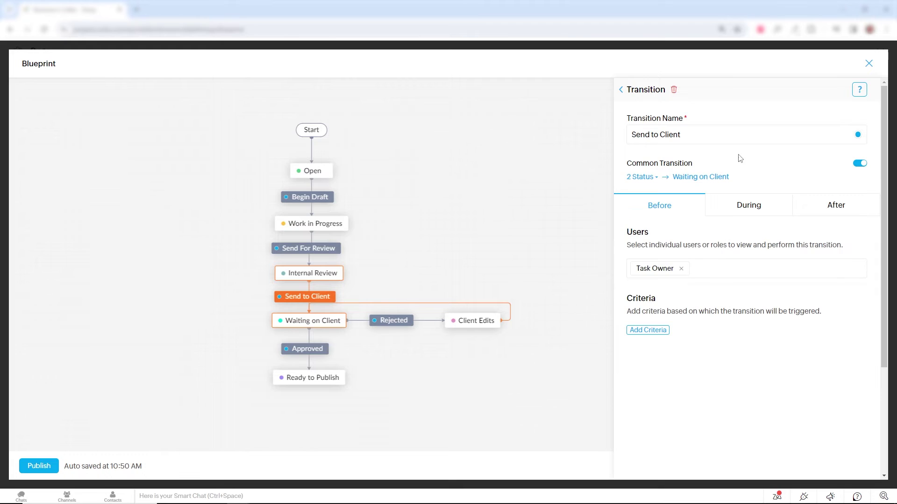
click(620, 90)
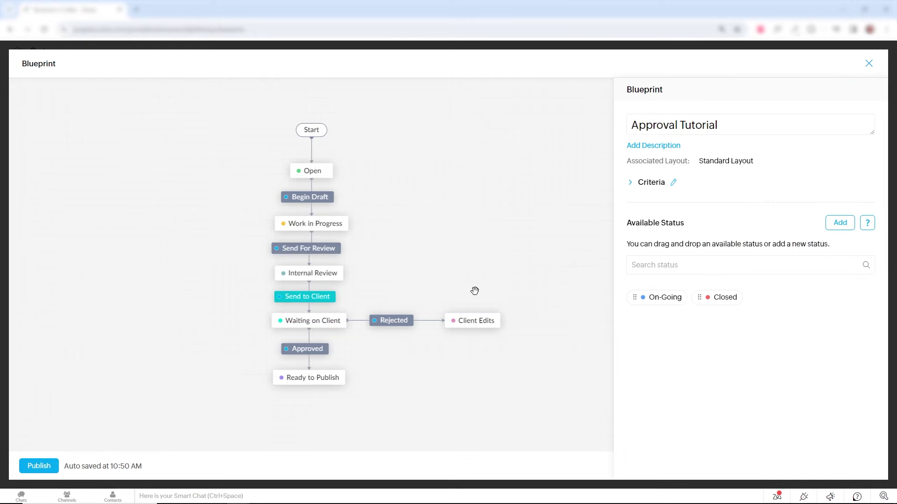
Step: Nudge Client Edits slightly closer to Waiting on Client and check its return path through the Send to Client transition
drag(470, 321, 474, 321)
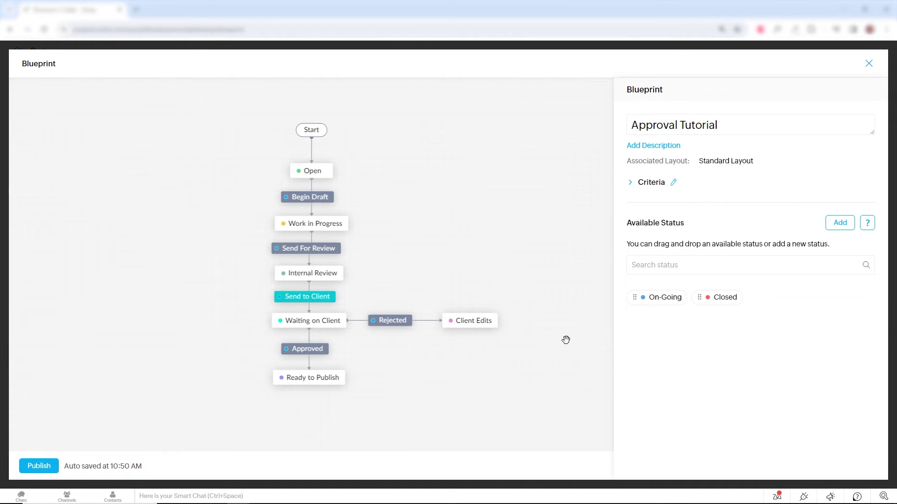
mouse_move(467, 319)
mouse_move(314, 300)
click(312, 300)
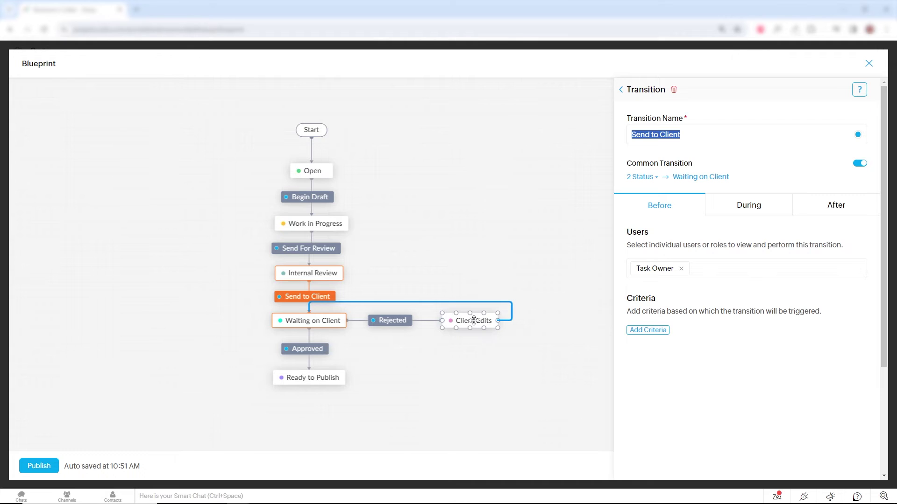
drag(474, 321, 472, 321)
click(517, 362)
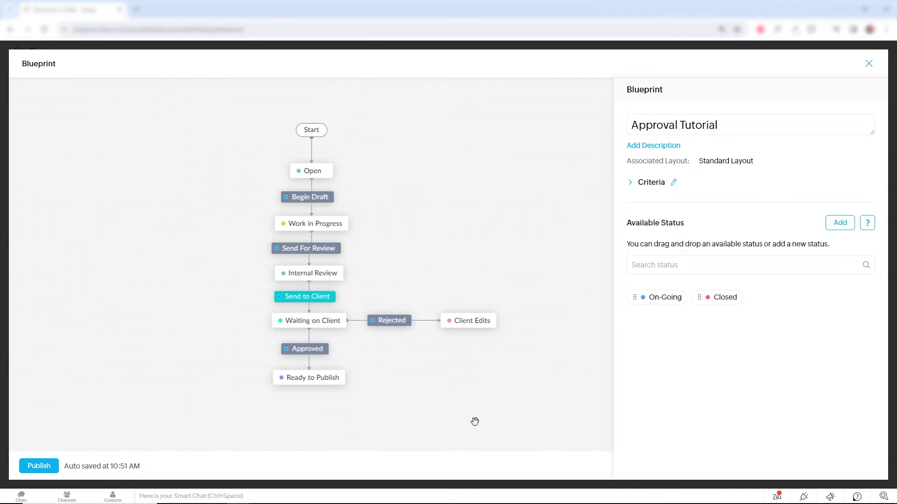
Step: Place the Closed status below Ready to Publish and connect Ready to Publish to it
click(334, 377)
click(579, 129)
drag(723, 298, 312, 427)
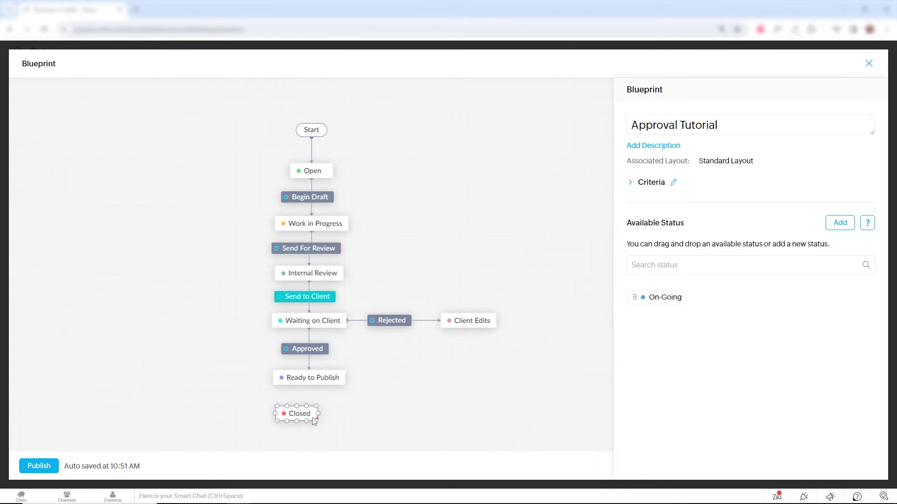
mouse_move(312, 387)
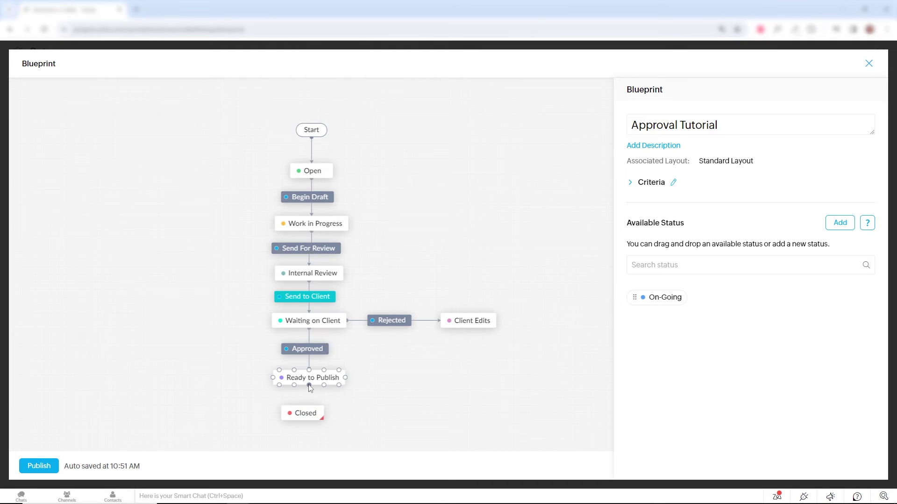
drag(309, 384, 314, 418)
Step: Name the transition from Ready to Publish to Closed "Published" and save it
click(309, 399)
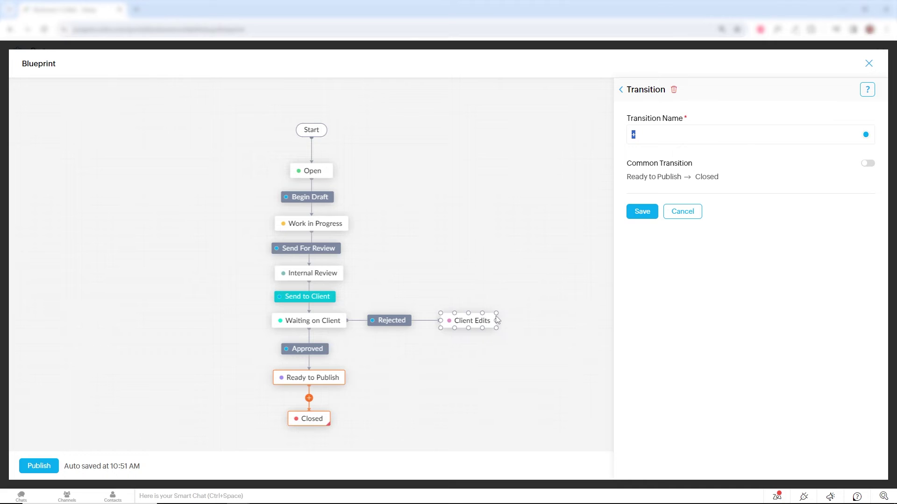
text(Publishe)
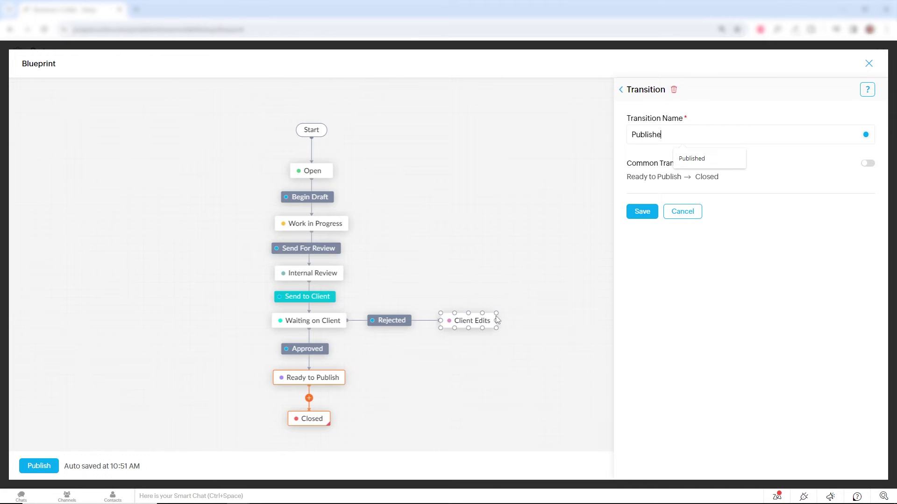
text(d)
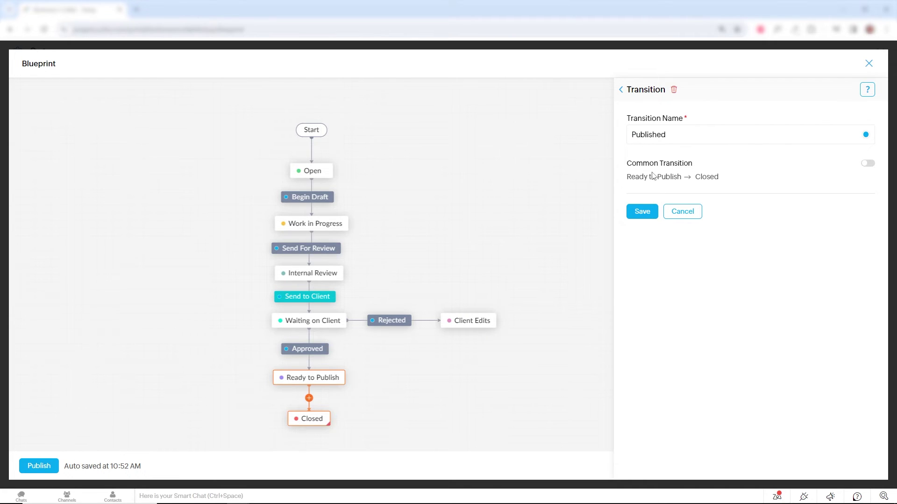
click(642, 211)
Step: Add the Owner field to the During stage of the Approved transition, with existing values prefilled
mouse_move(313, 353)
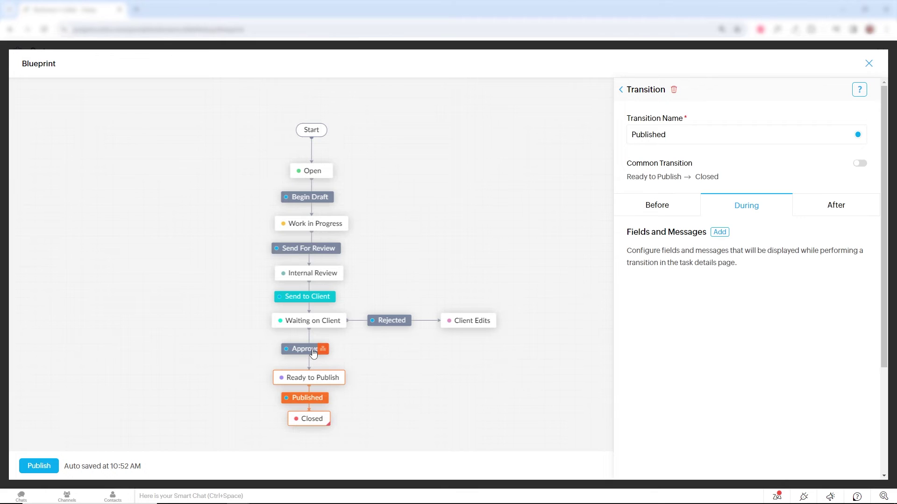
click(312, 350)
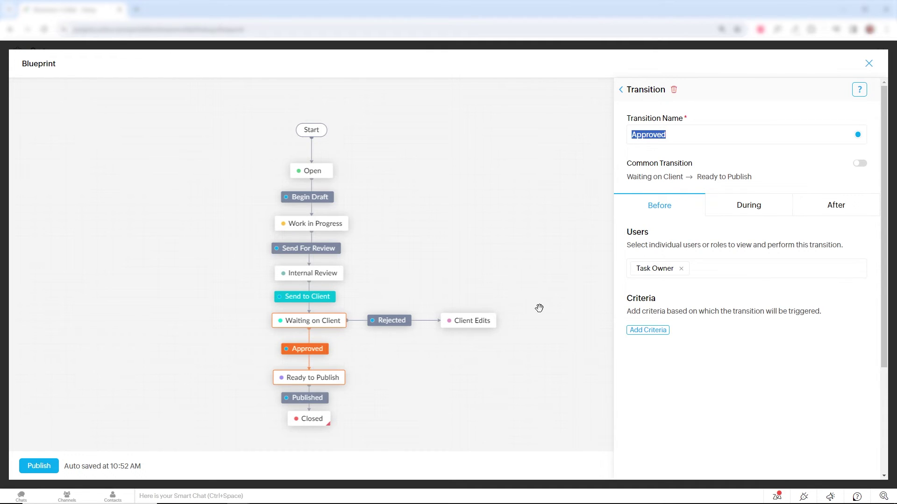
click(762, 211)
click(721, 233)
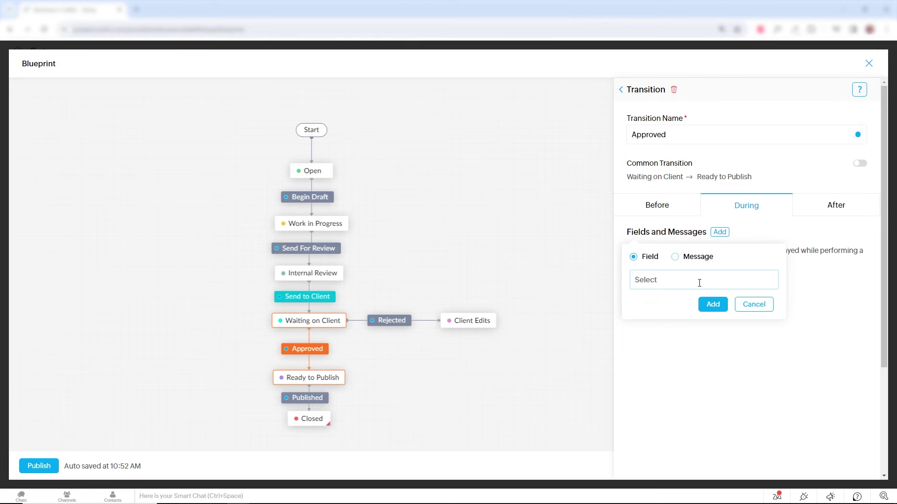
click(687, 276)
text(owner)
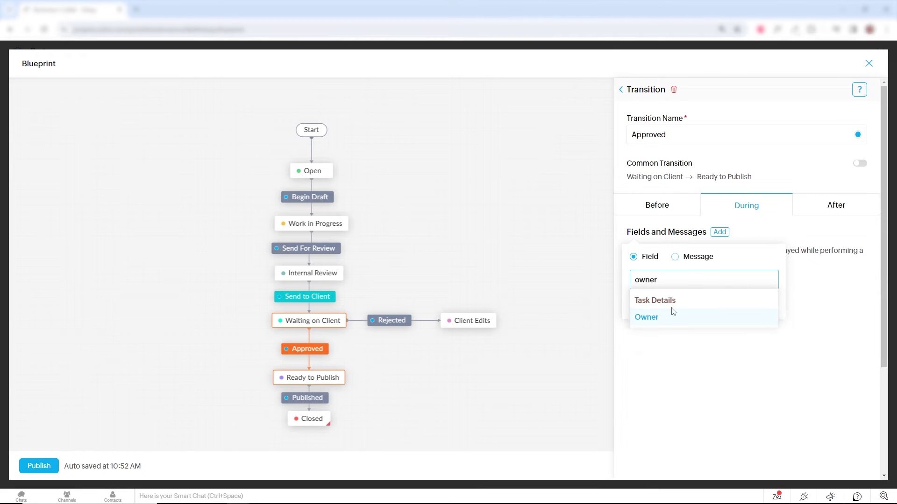
click(673, 312)
click(797, 328)
click(715, 306)
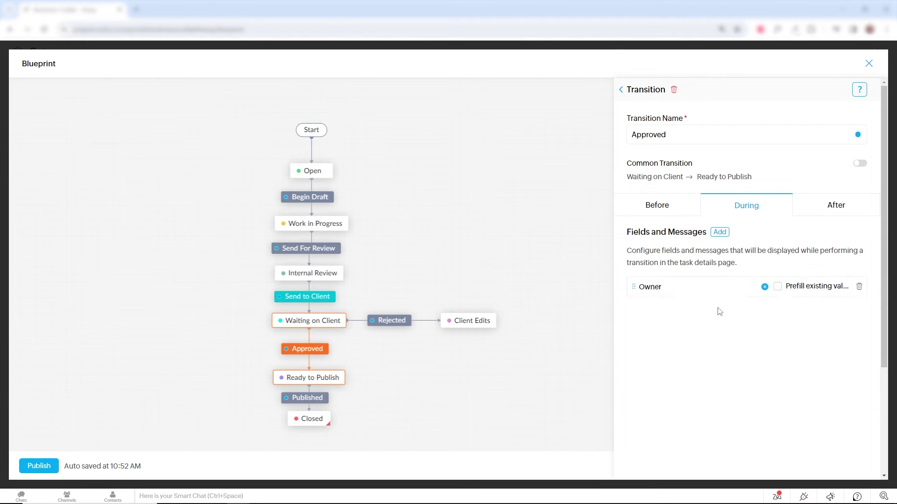
click(778, 286)
Step: Add the message "Please log your time before completing the transition" to the Approved transition's During stage
click(720, 234)
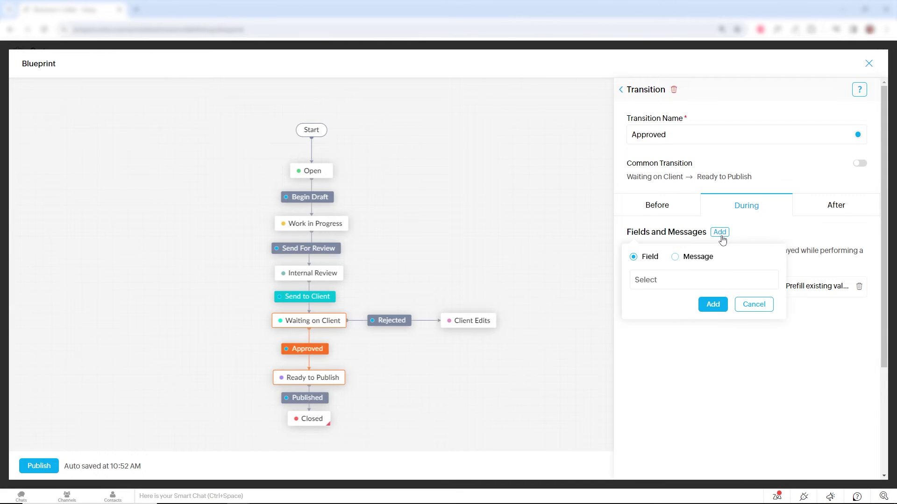
click(693, 257)
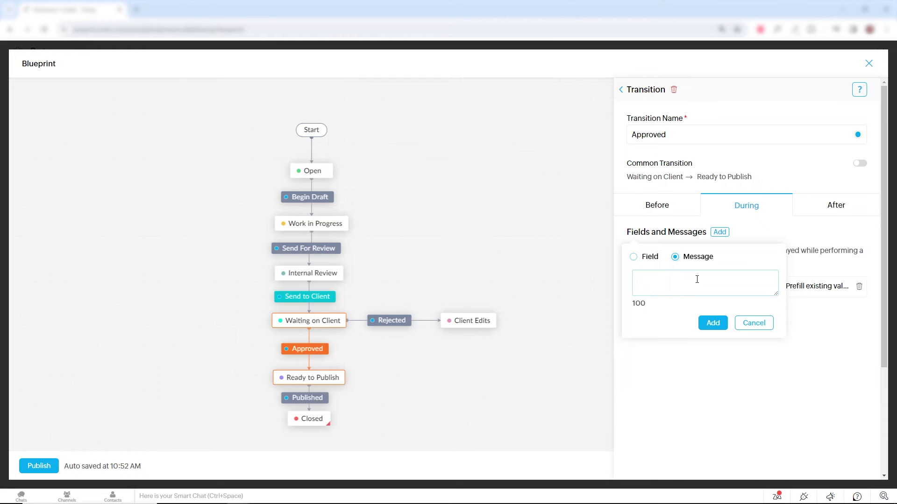
click(697, 279)
text(Please l)
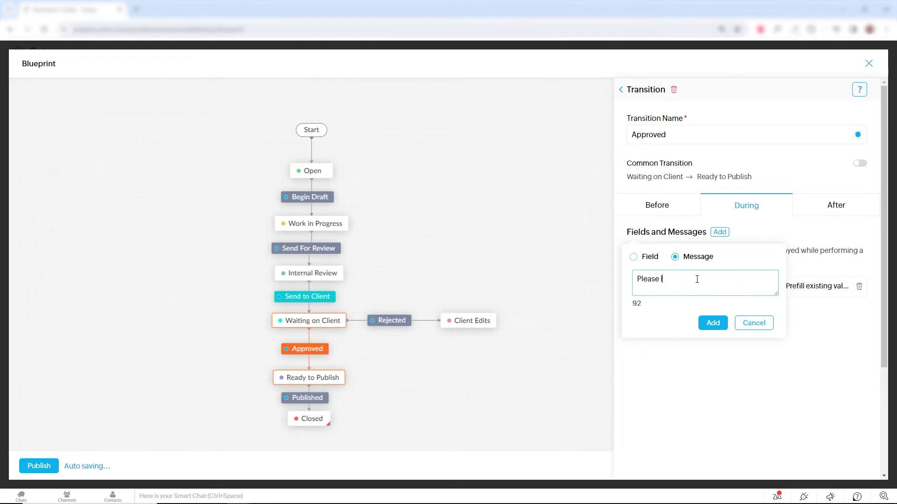
text(og your time before com)
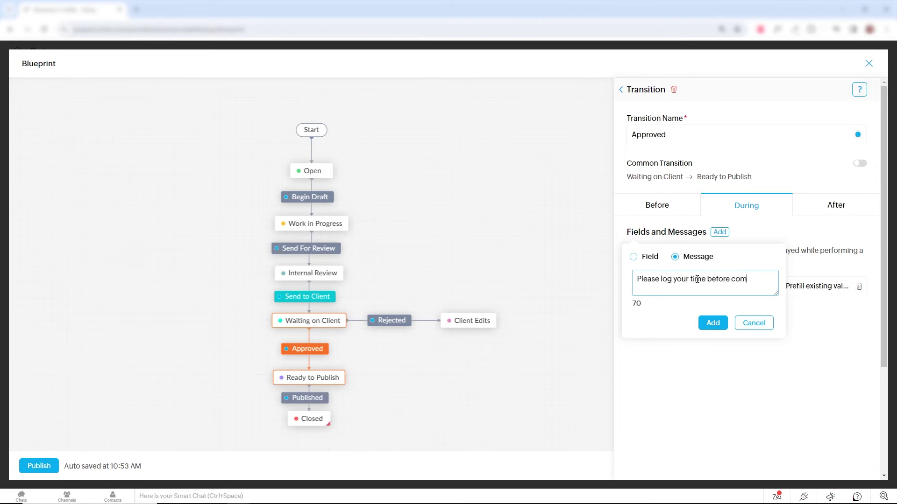
text(pleting the transition)
click(712, 323)
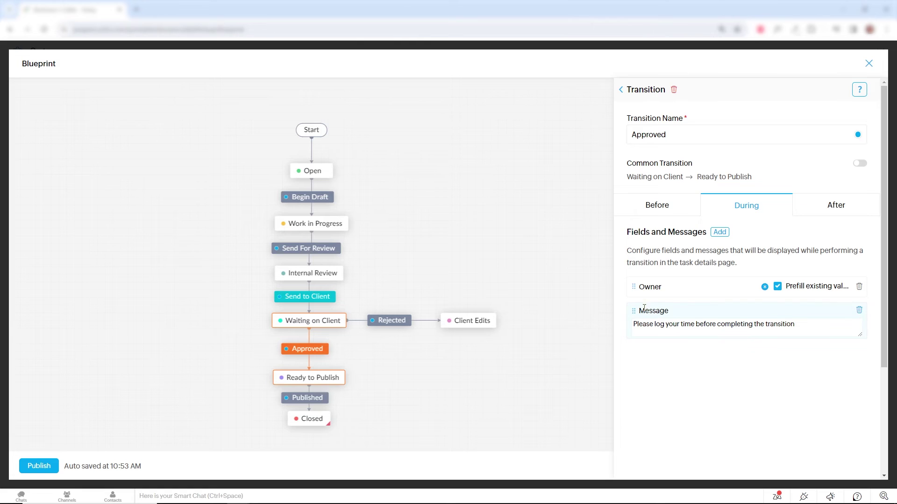
Step: Move the time-logging message above the Owner field and publish the blueprint
drag(633, 310, 634, 281)
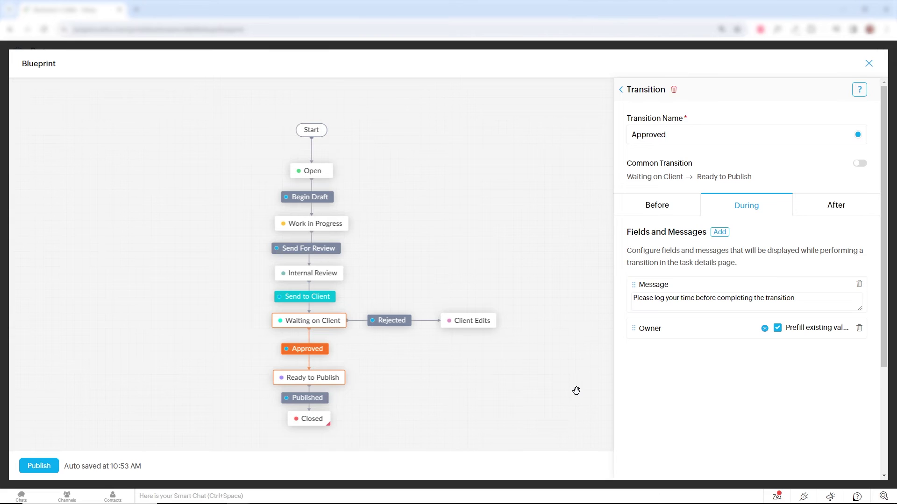
click(43, 467)
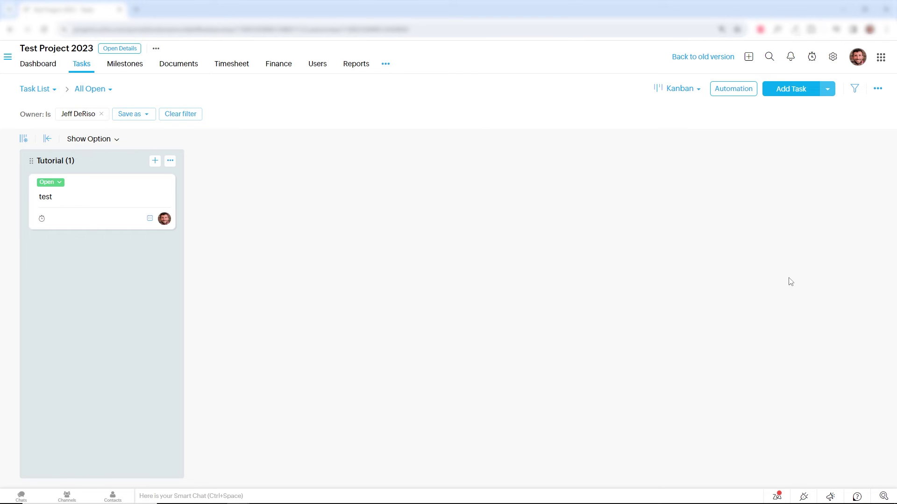
Step: In Test Project 2023, create the task "[APPROVAL] - test task number 1" in the Tutorial list with an owner assigned
click(797, 98)
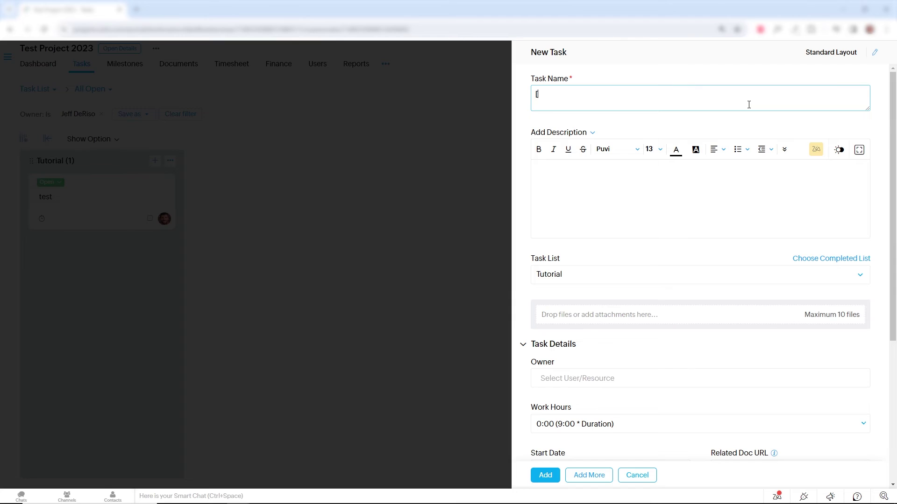
text([APPROVAL] - test task number 1)
click(598, 374)
click(572, 410)
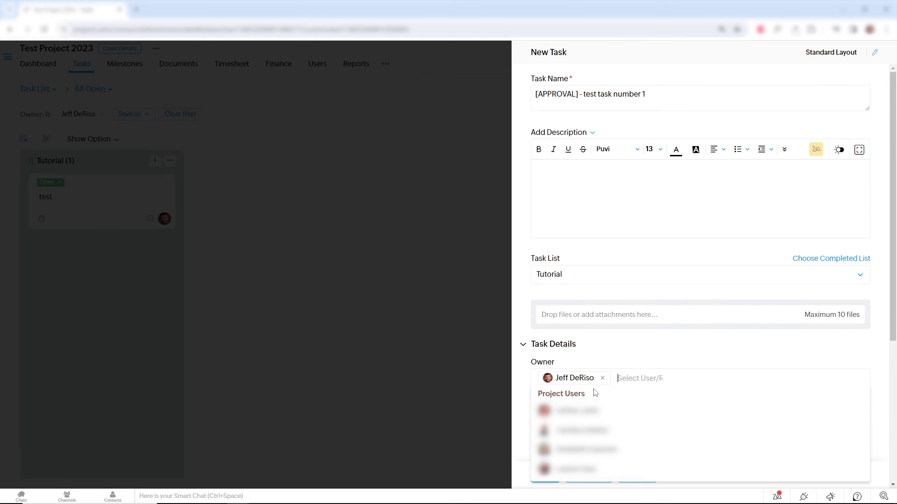
click(629, 366)
scroll(653, 368, down, 4)
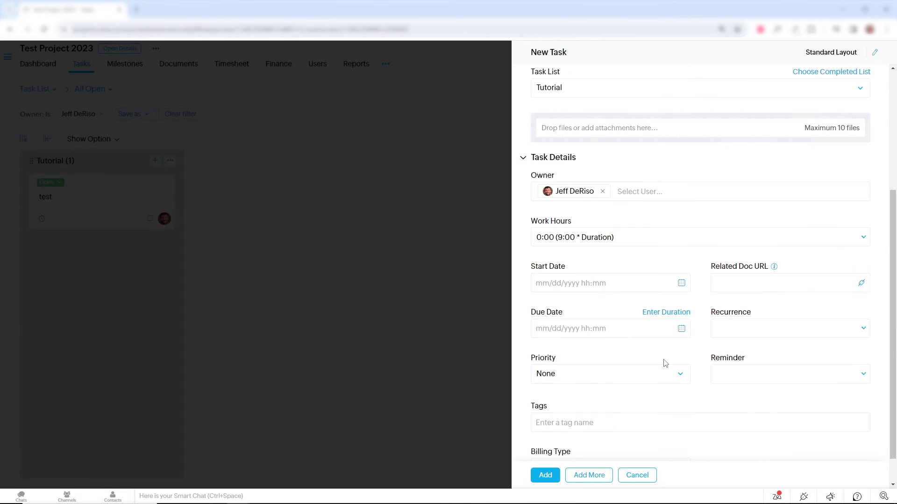
click(545, 475)
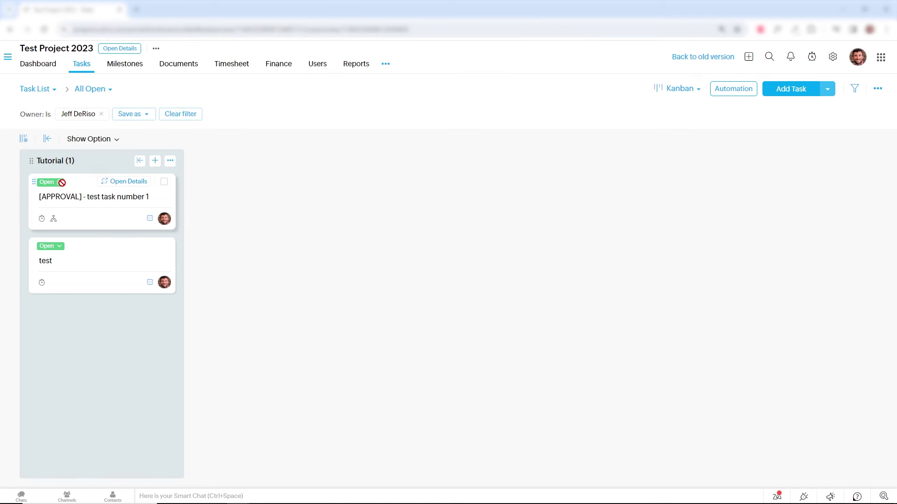
Step: Check which statuses can be chosen for the "test" task, leaving its status as it is
click(59, 250)
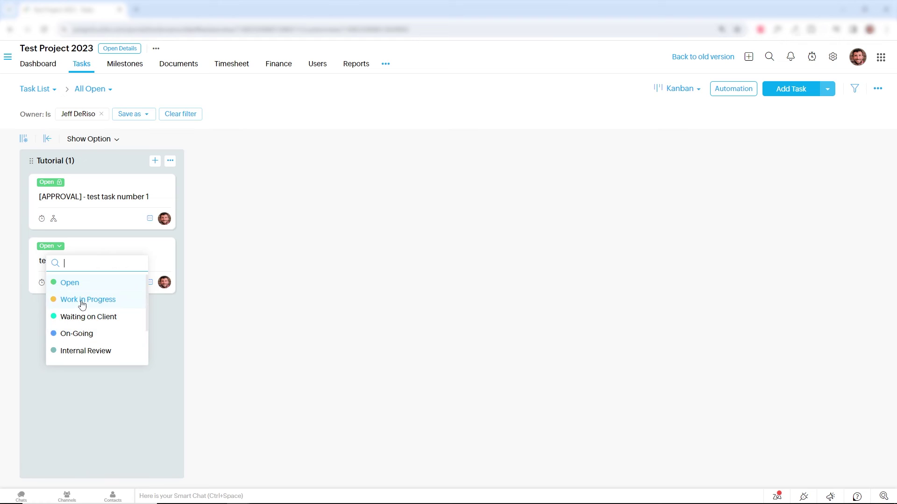
click(264, 282)
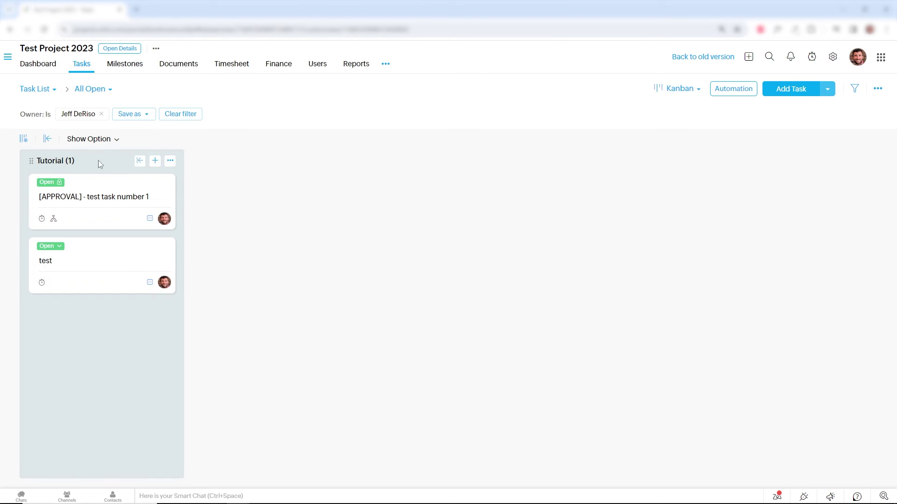
Step: Open "[APPROVAL] - test task number 1" and complete its Begin Draft transition with start date 01/19/2024 08:00 AM and due date 01/22/2024 08:00 AM
mouse_move(102, 195)
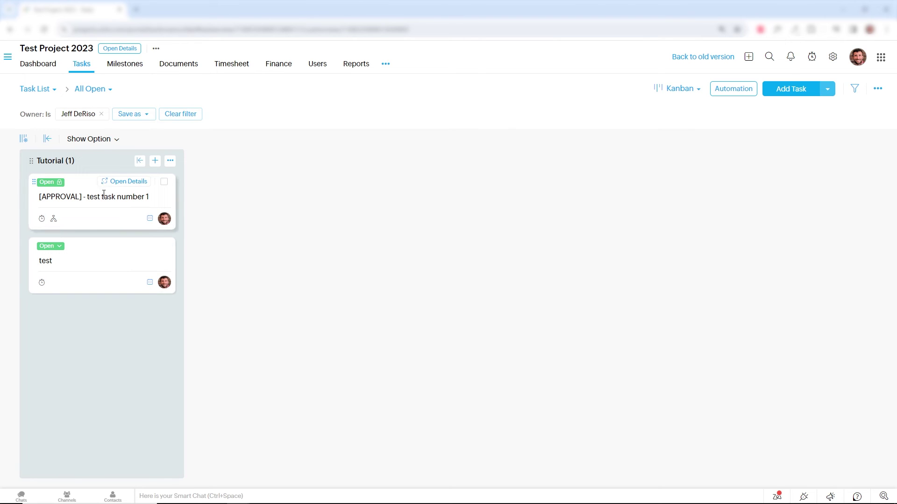
click(135, 185)
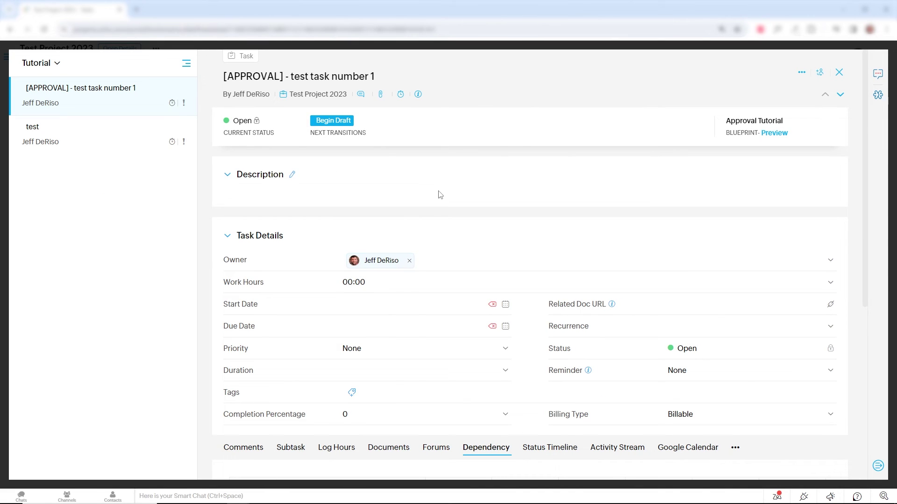
click(343, 123)
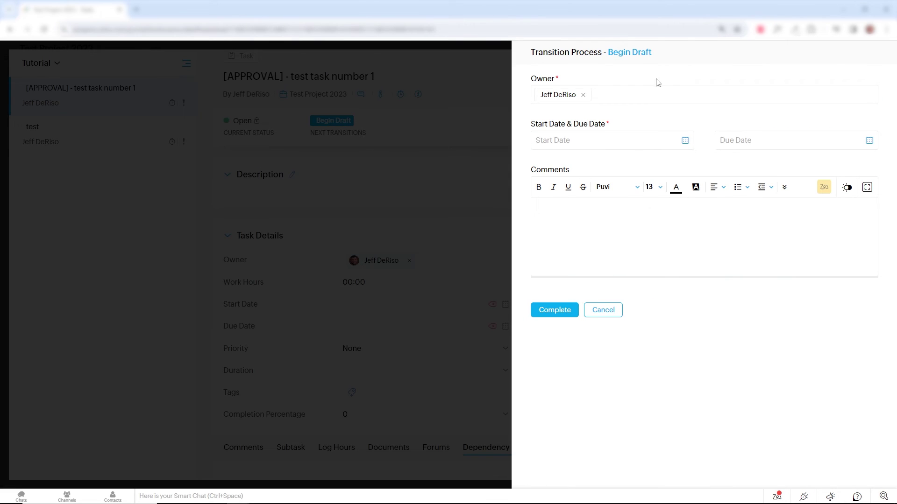
click(655, 141)
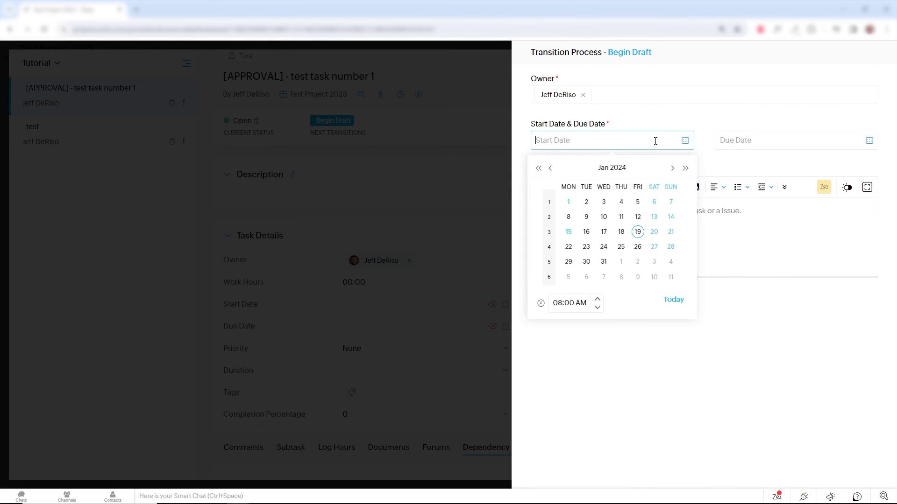
click(638, 232)
click(792, 145)
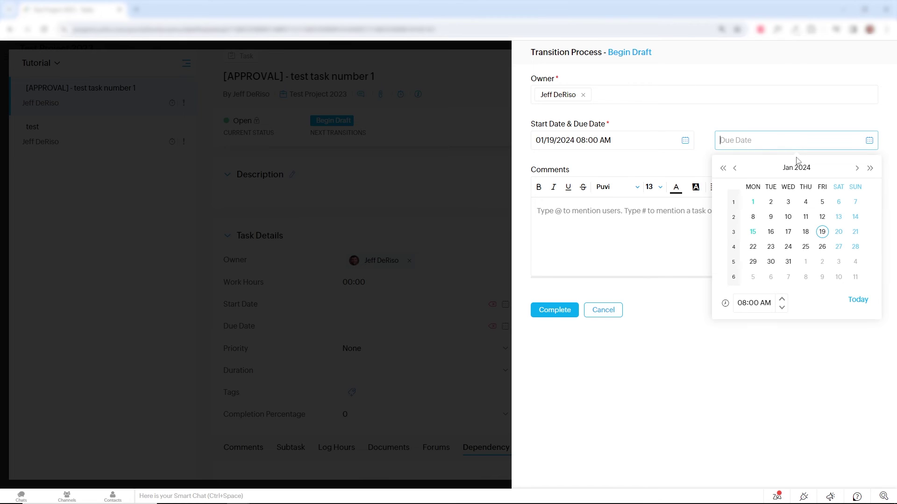
click(753, 247)
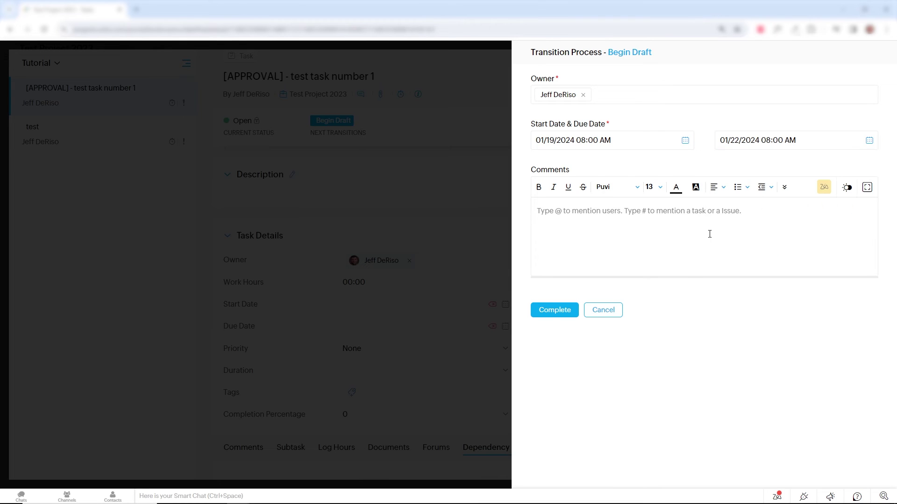
click(709, 234)
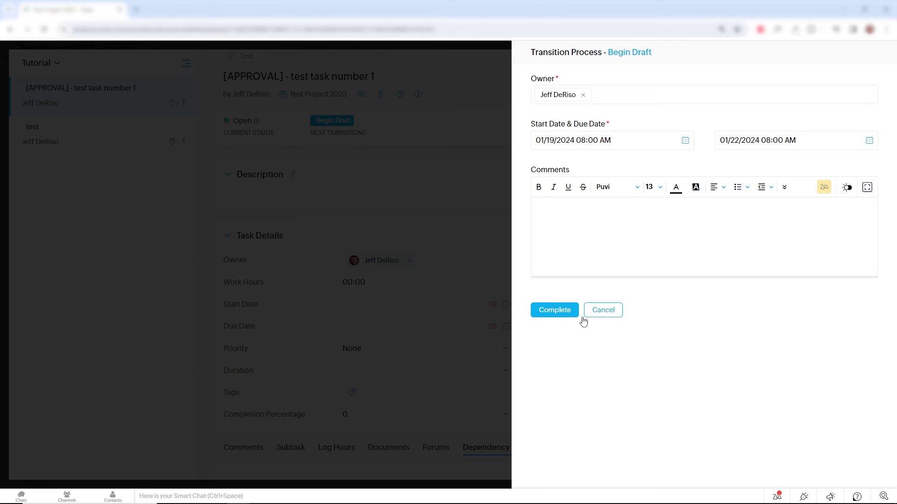
click(556, 311)
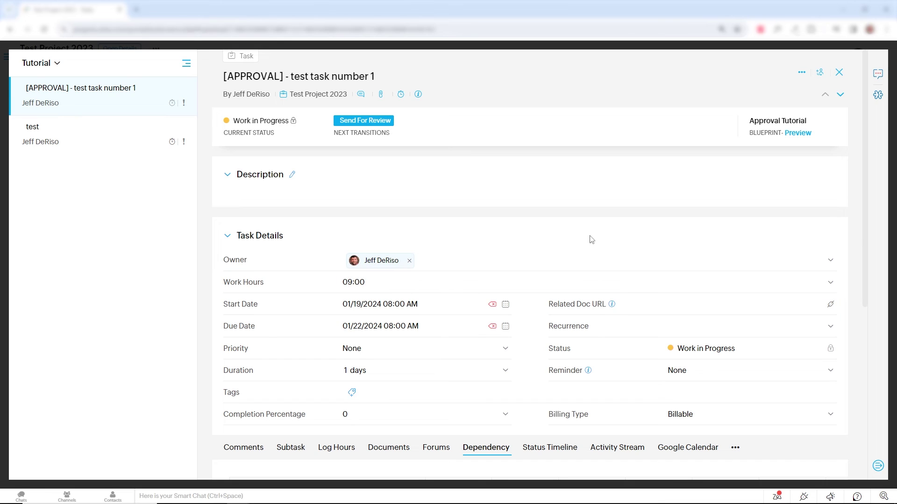
Step: Complete the Send For Review transition on the approval test task, keeping its owner and dates
mouse_move(281, 125)
click(381, 122)
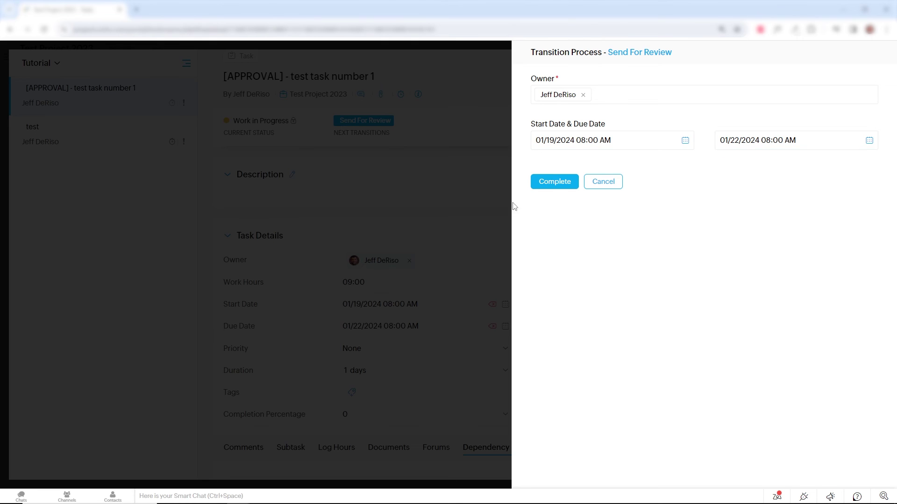
click(562, 185)
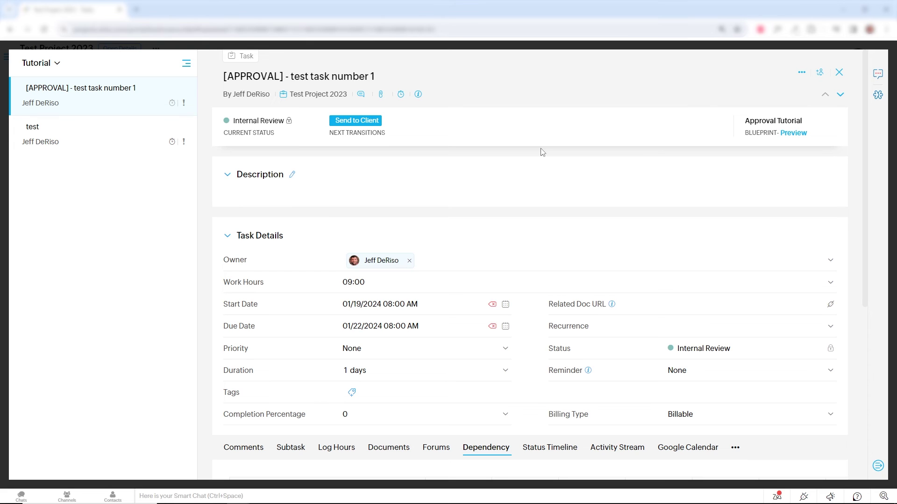
Step: Check the Internal Review assignment e-mail in Gmail, and complete the task's Send to Client transition back in Zoho Projects
click(136, 9)
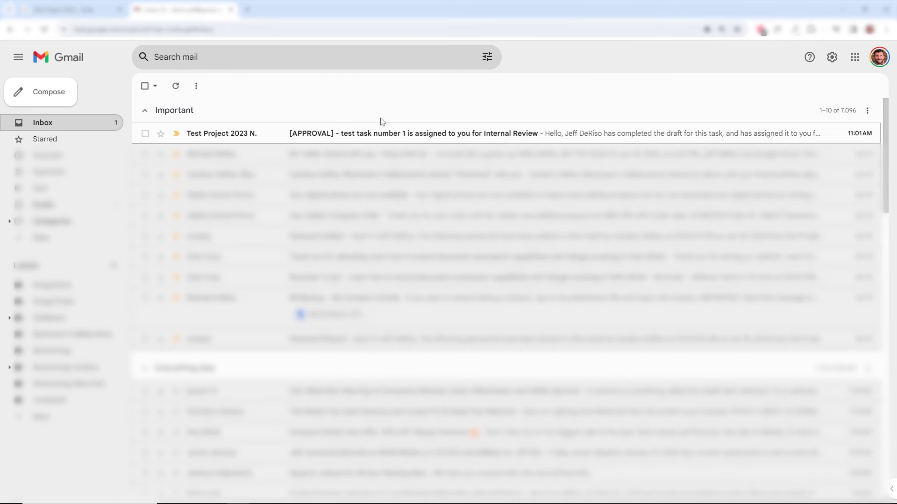
click(609, 136)
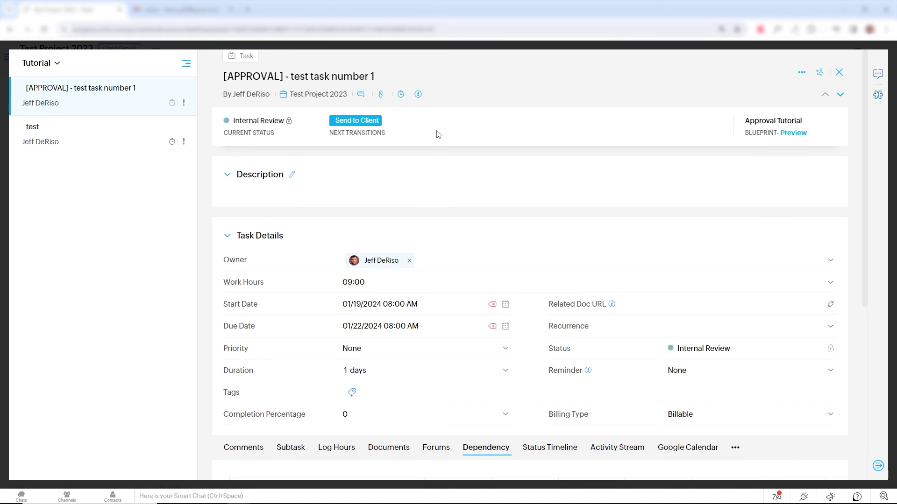
click(353, 123)
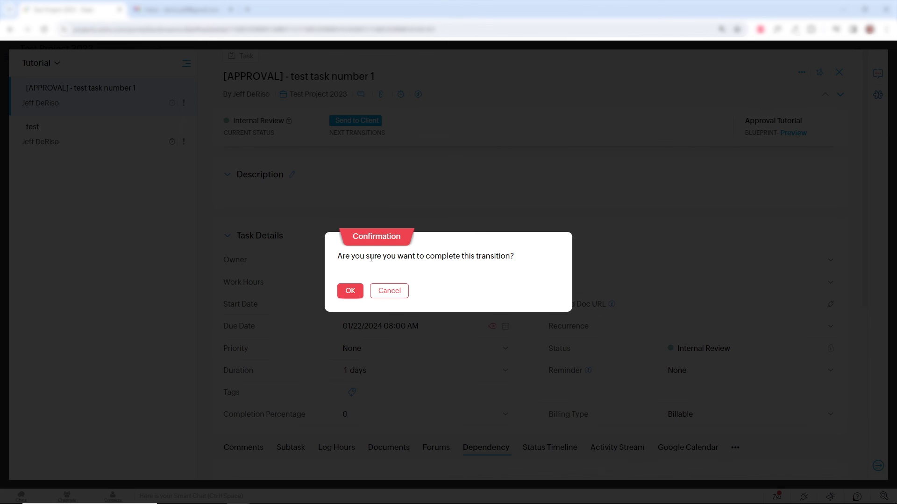
click(350, 291)
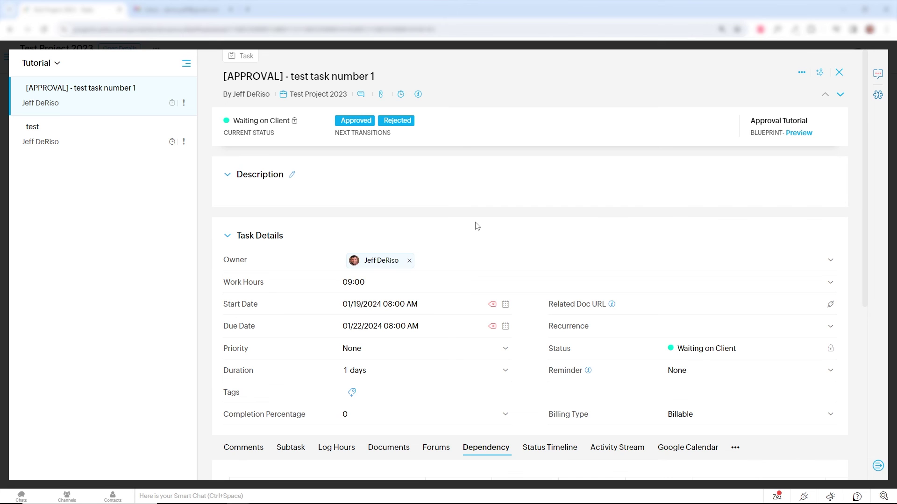
Step: Complete the Rejected transition with the existing dates, and return the task from Client Edits through the Send to Client transition
click(407, 122)
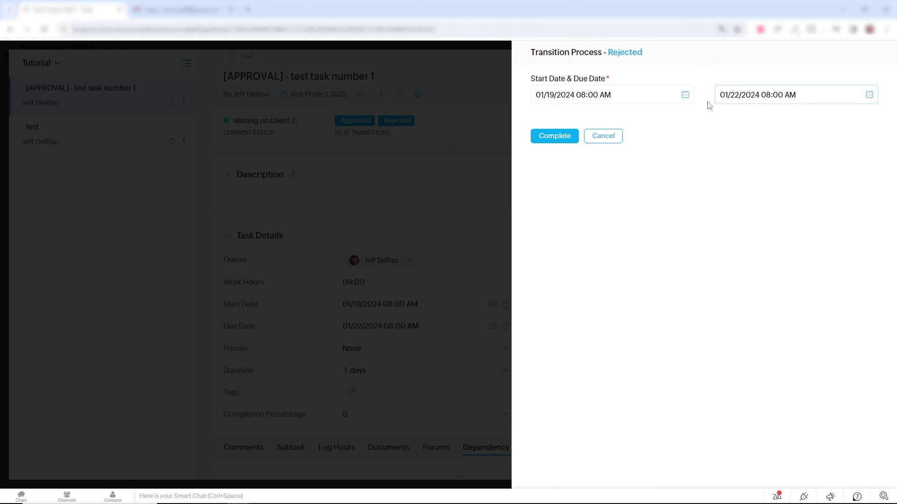
click(560, 140)
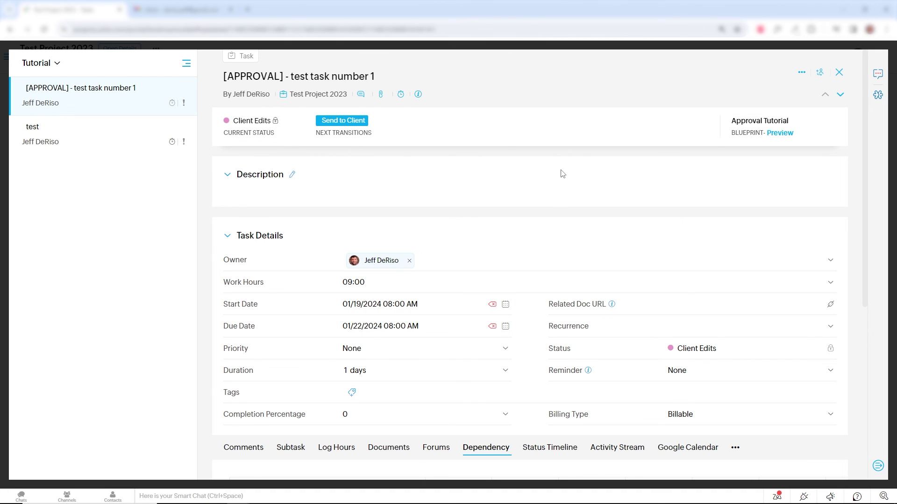
click(361, 122)
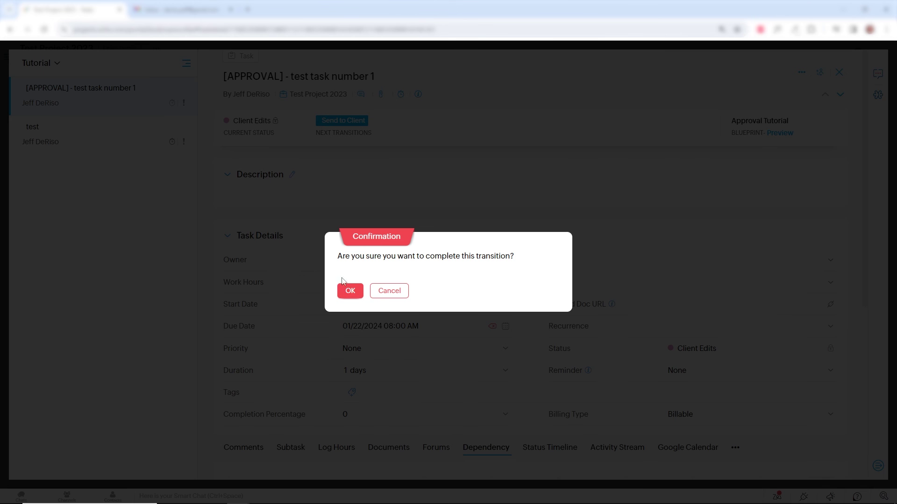
click(349, 292)
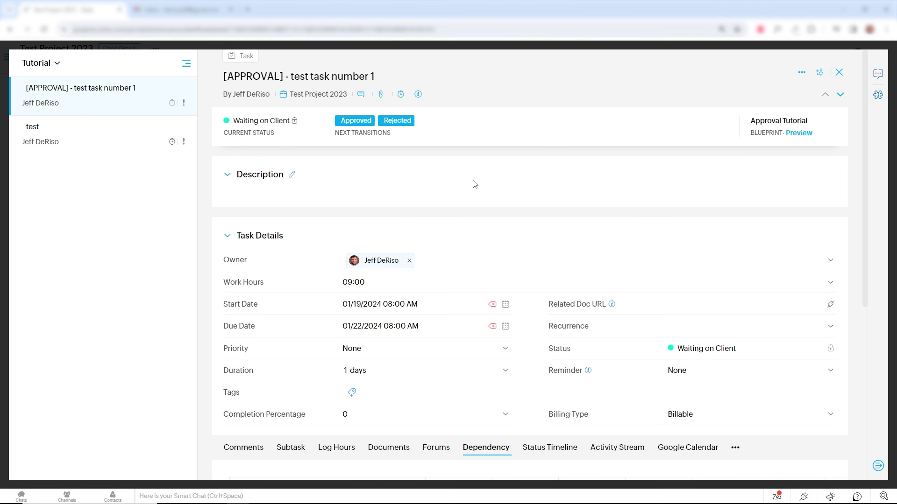
Step: Complete the Approved transition with the same owner, and finish the task's workflow with the Published transition
click(358, 123)
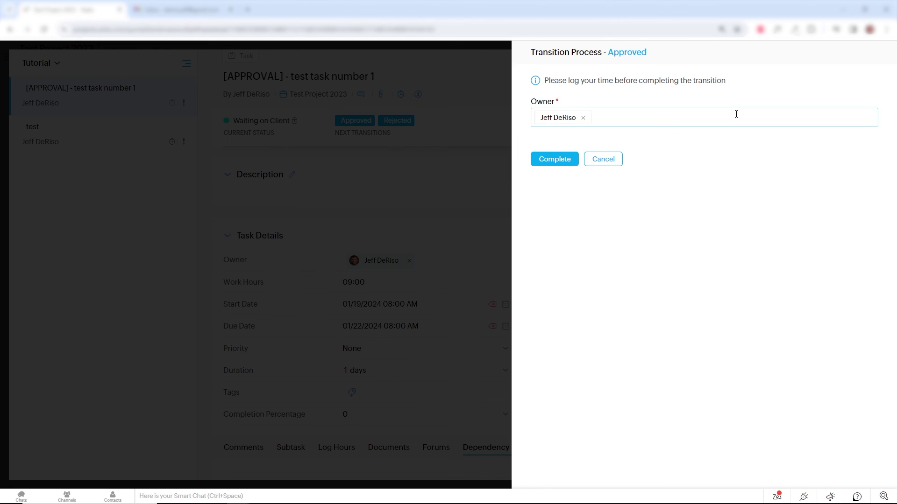
click(555, 159)
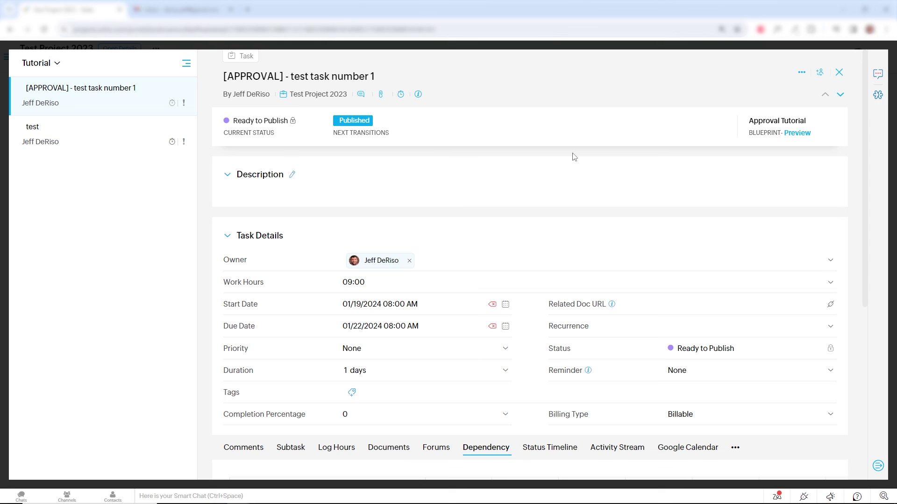
click(360, 122)
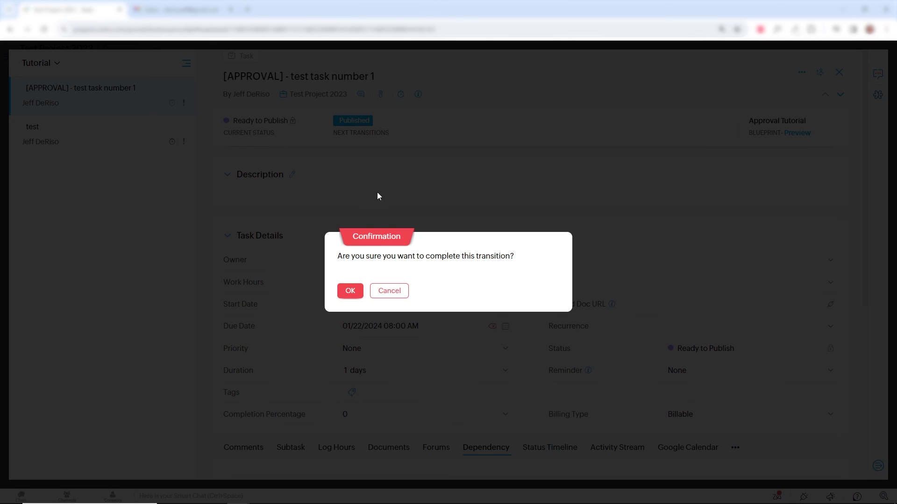
click(352, 289)
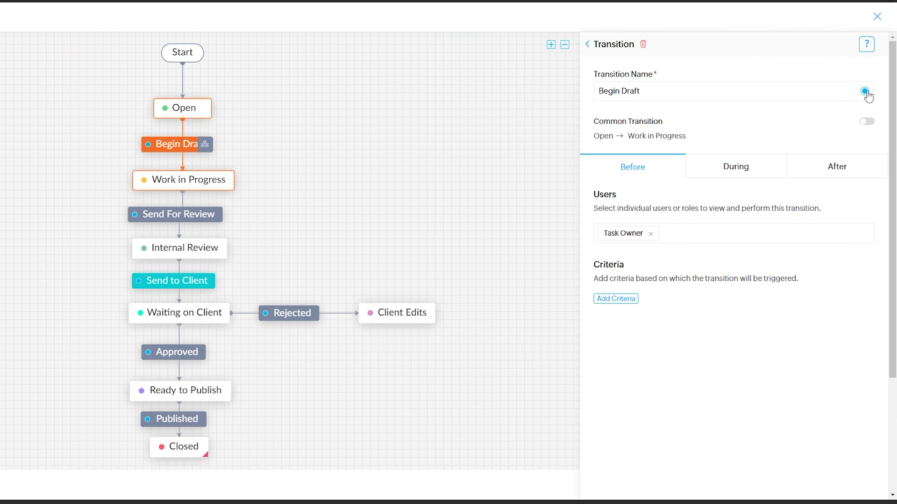
Step: In the blueprint, recolor the Begin Draft transition dark amber, Send For Review dark magenta and Rejected dark red
click(865, 92)
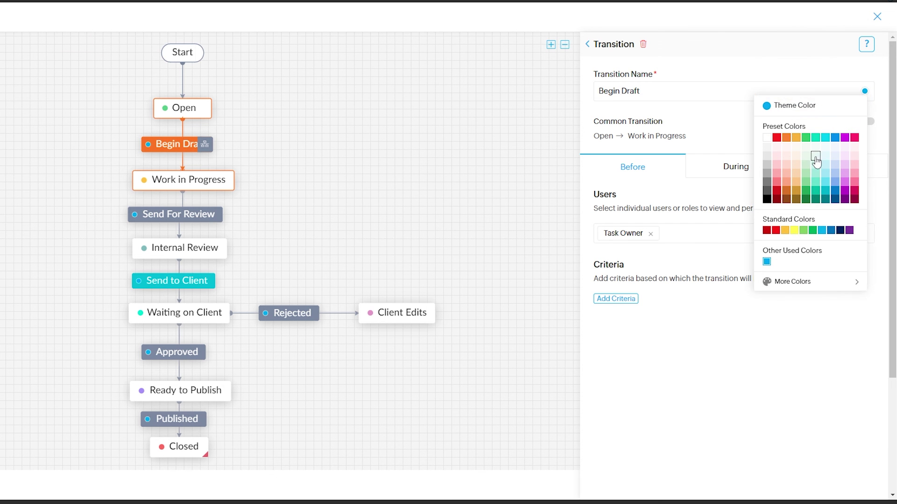
click(801, 194)
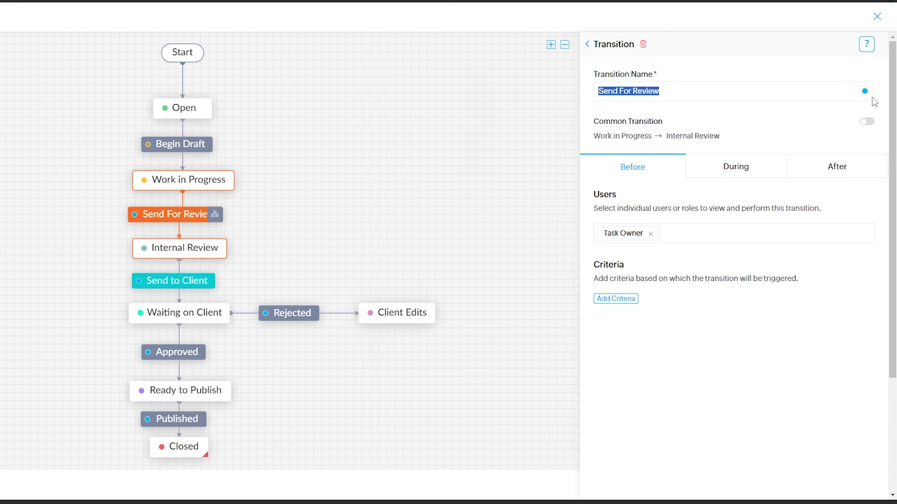
click(864, 93)
click(854, 191)
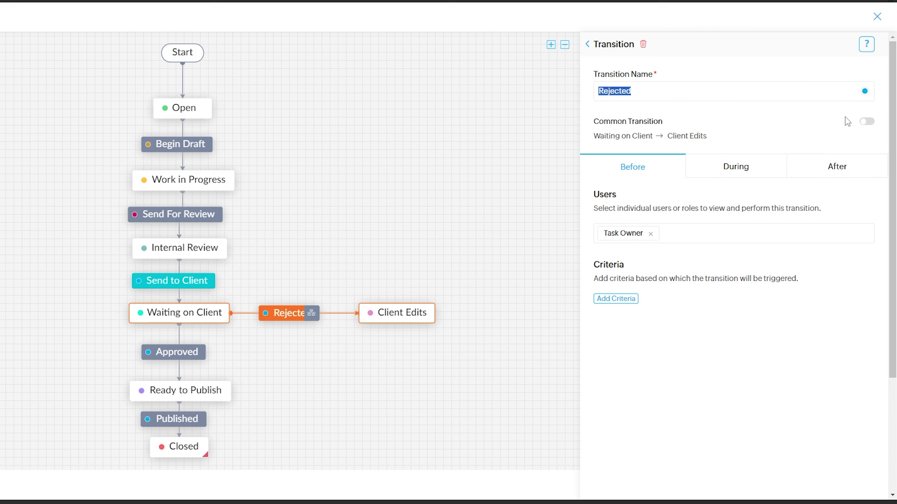
click(864, 92)
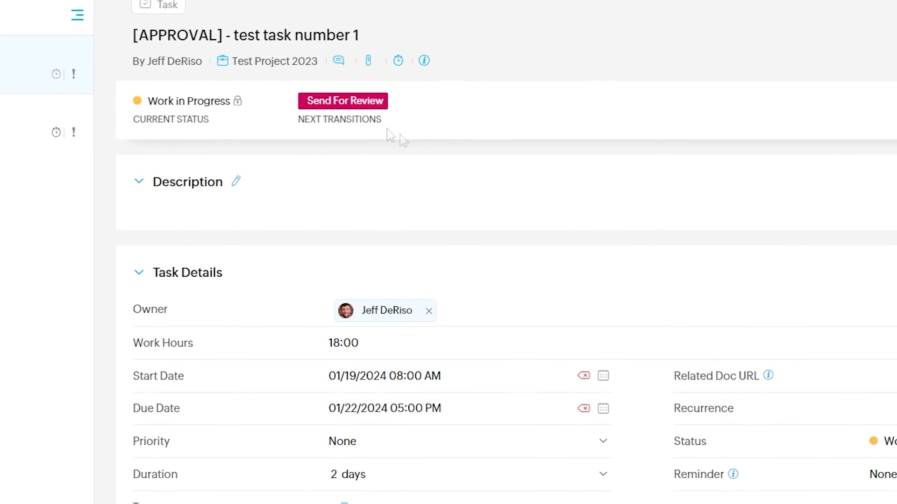
Step: Run the recolored Send For Review transition on the approval test task
click(353, 106)
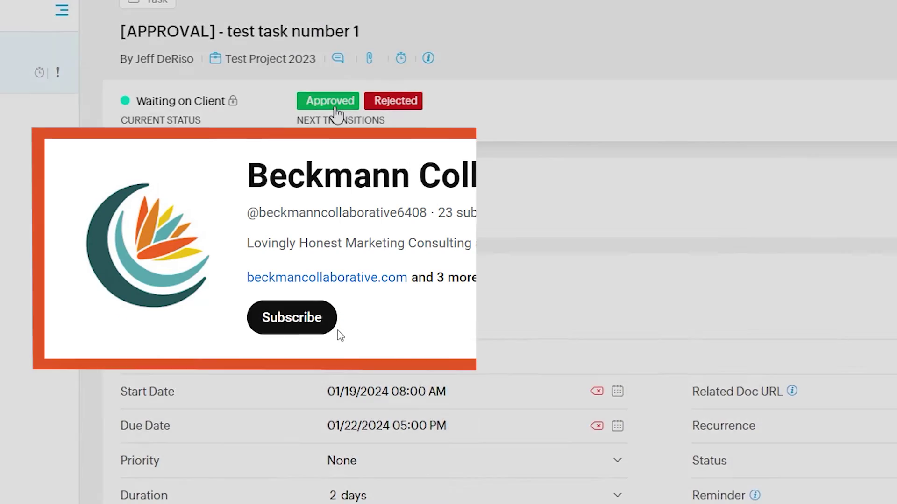